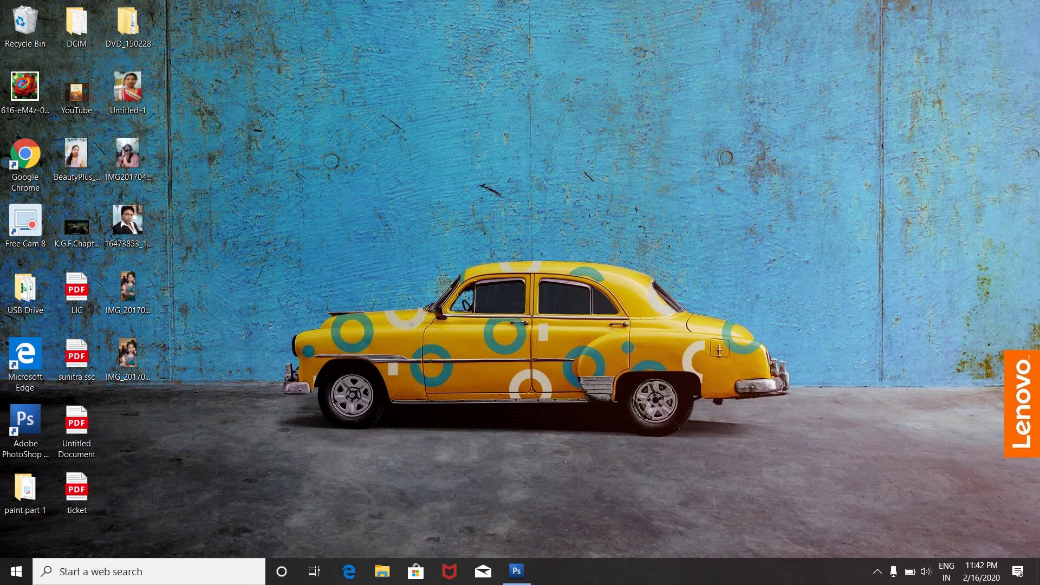
Open IMG_20170116_105456.jpg, the woman in the green sari, browsing files in Large icons view.
left_click(519, 577)
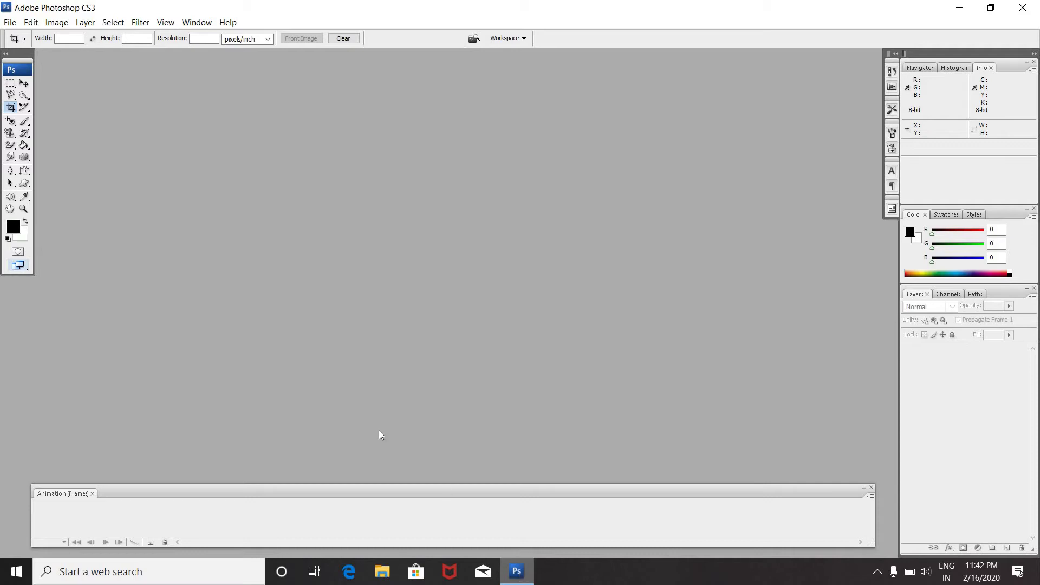
left_click(10, 22)
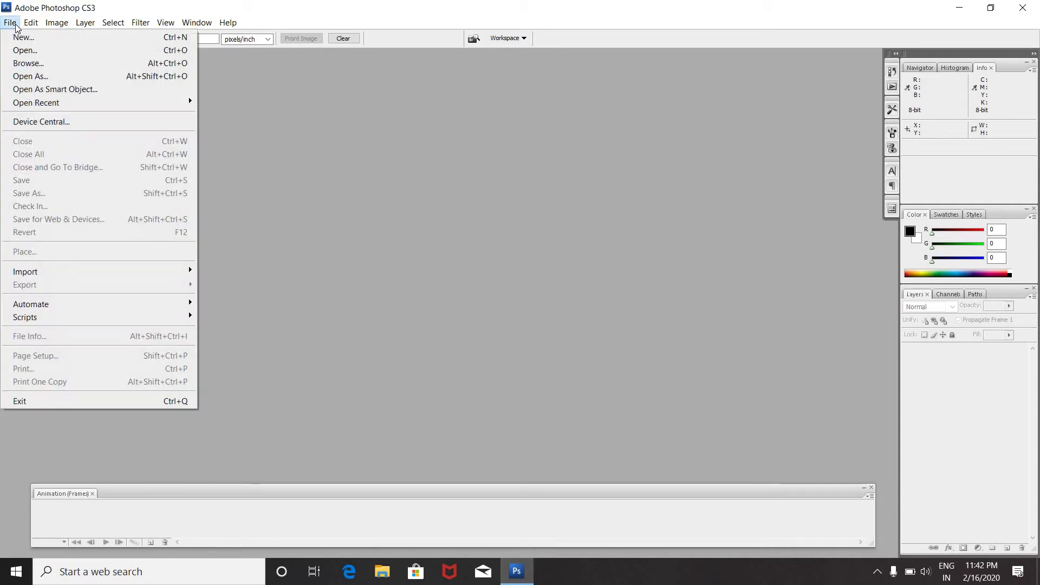
left_click(25, 52)
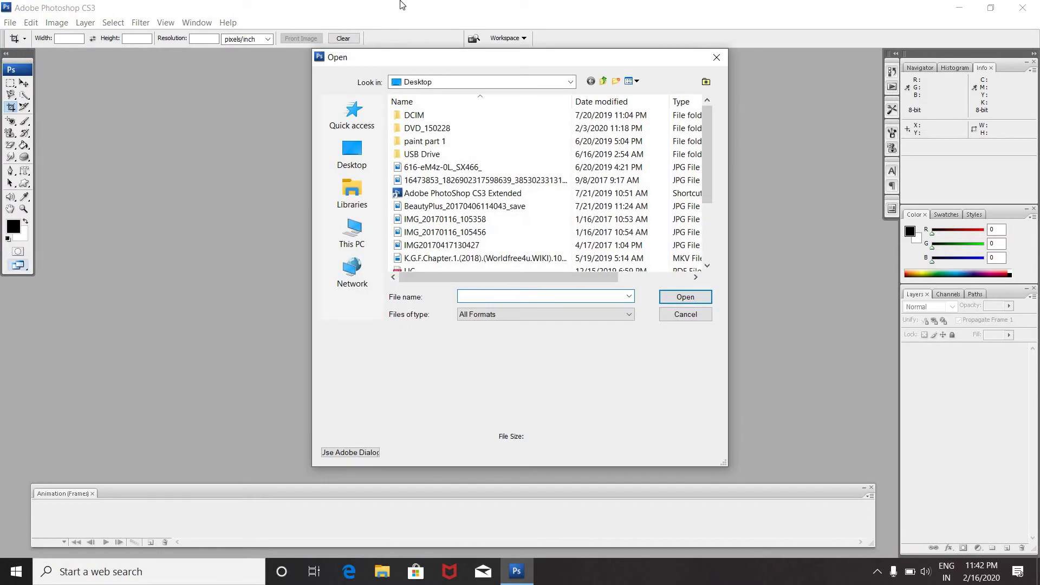
left_click(637, 82)
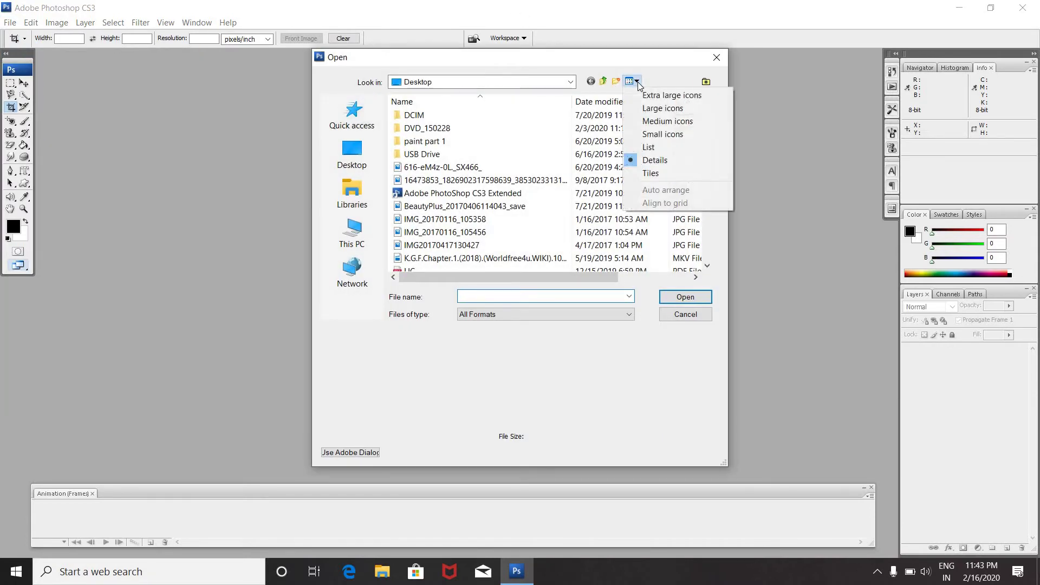
left_click(660, 108)
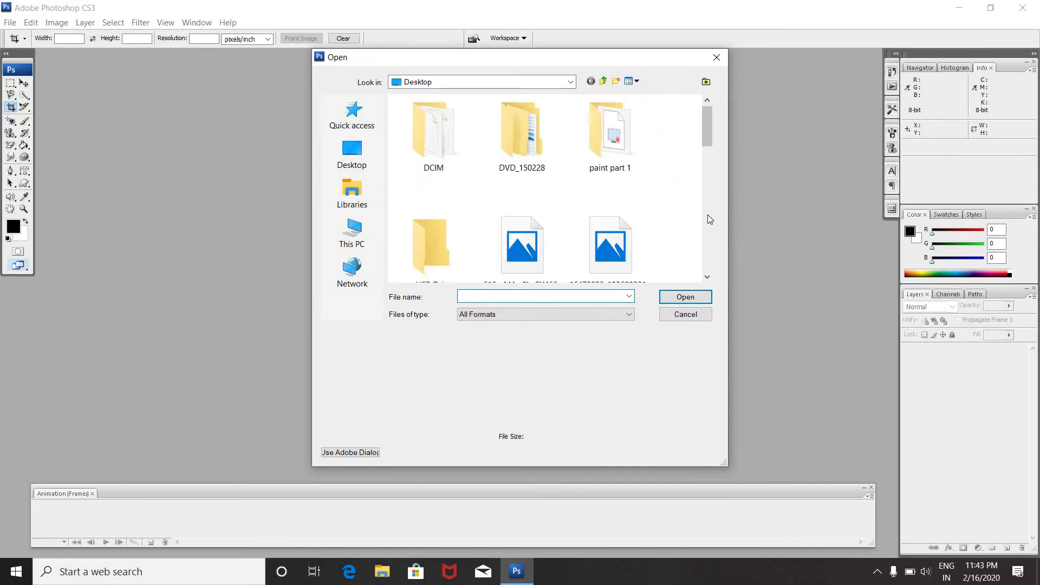
scroll(707, 215, "down", 3)
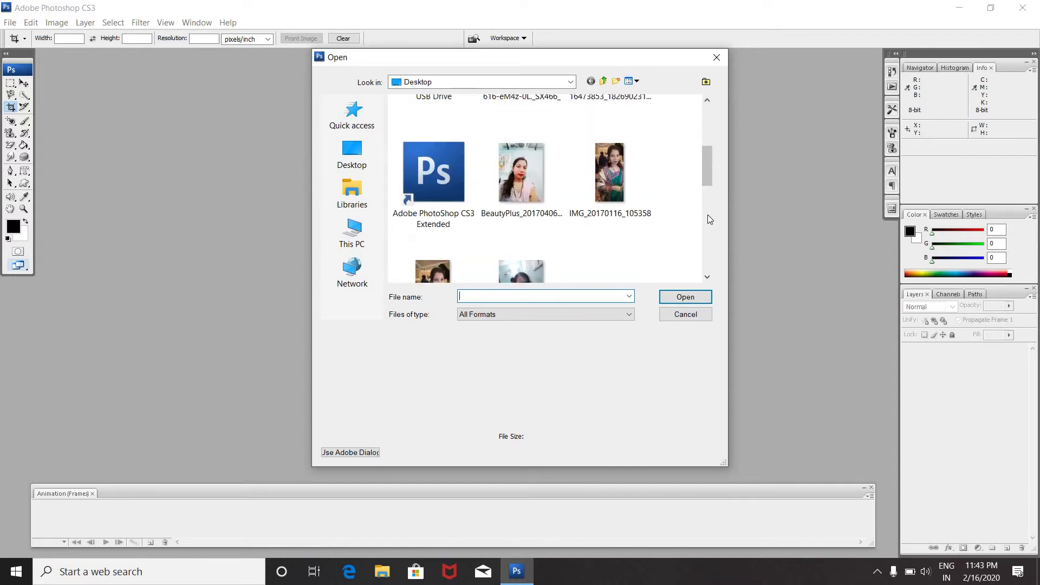
scroll(707, 215, "down", 3)
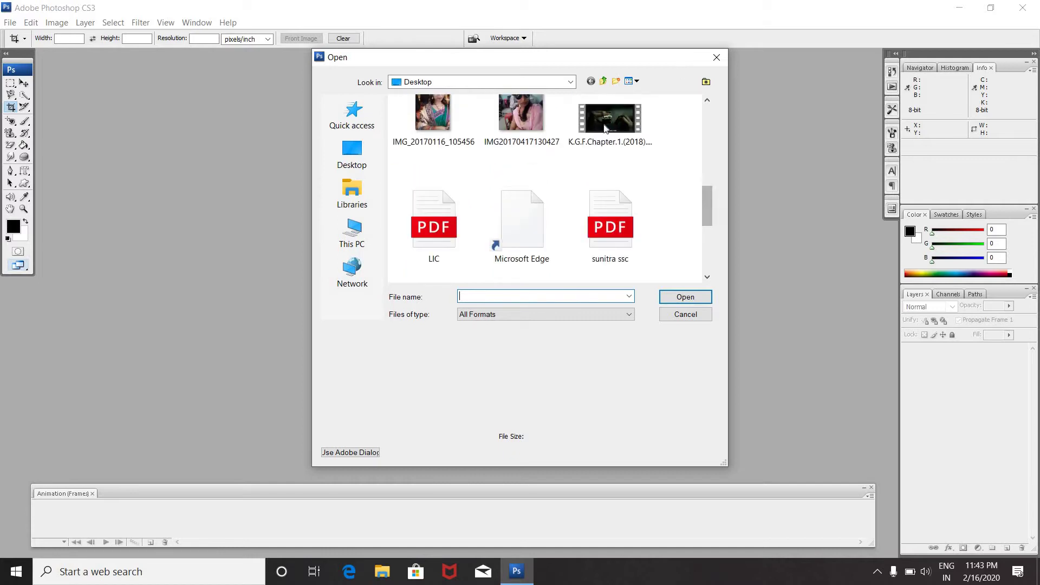
left_click(425, 115)
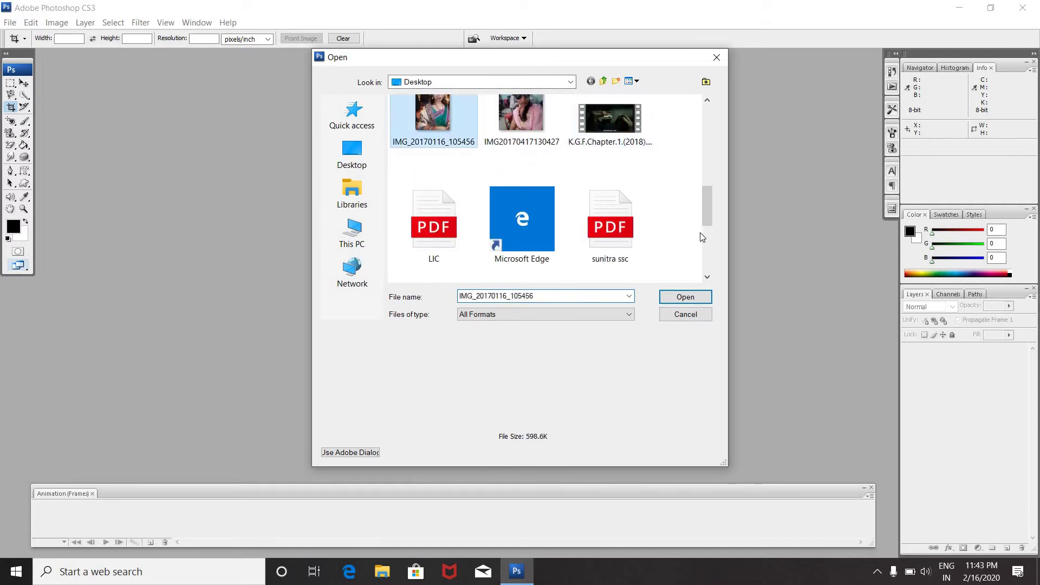
left_click(684, 296)
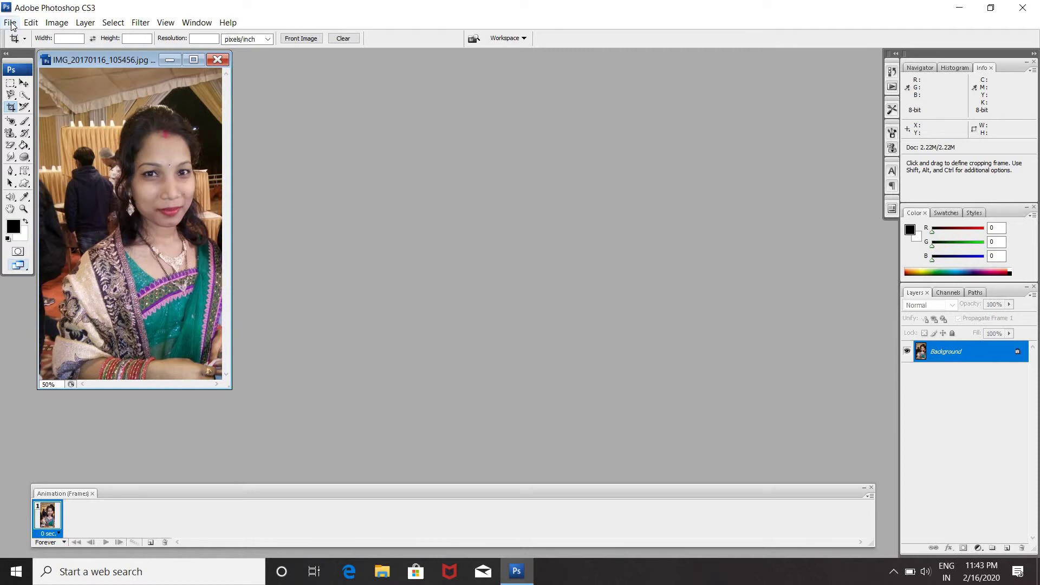
Create a blank Landscape 2x3 document at 300 ppi and place its window beside the photo.
left_click(11, 24)
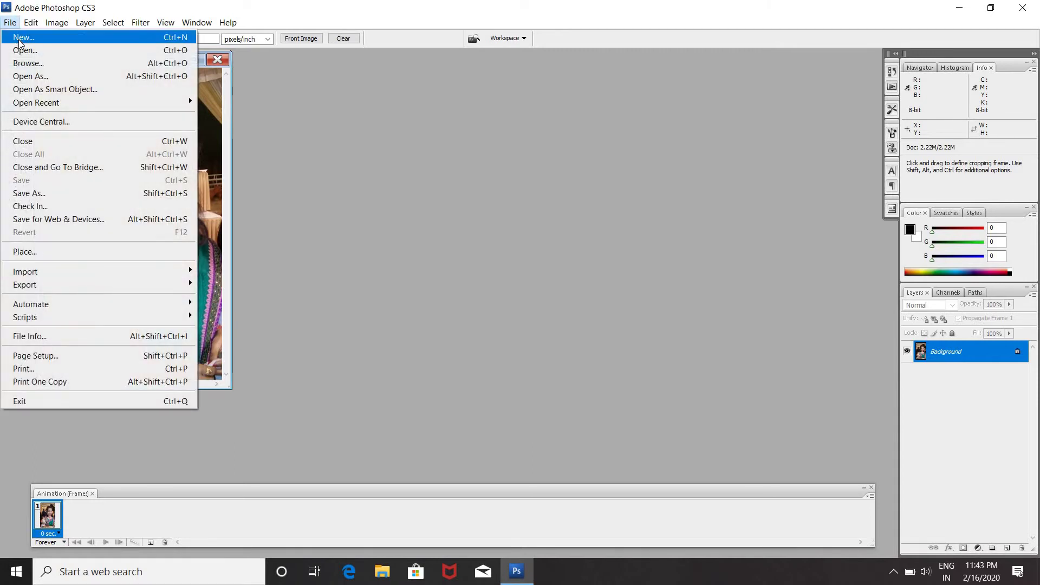
left_click(20, 40)
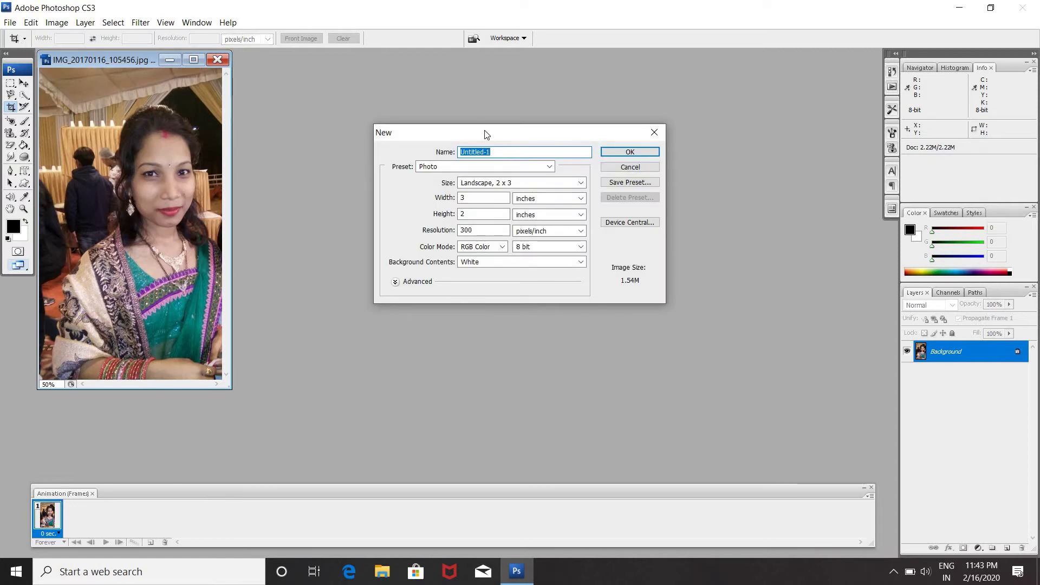
left_click(621, 156)
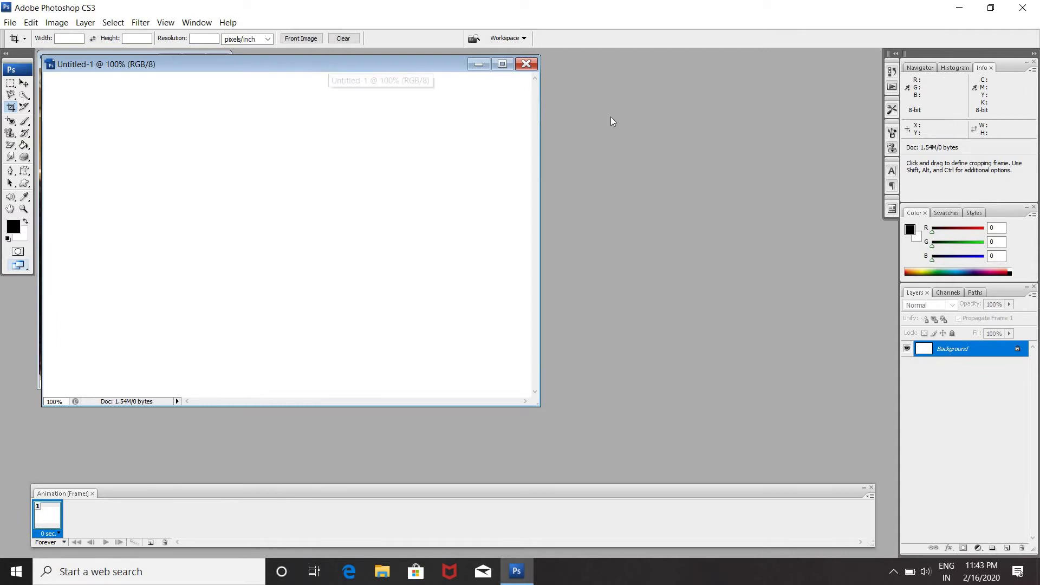
left_click_drag(610, 116, 554, 62)
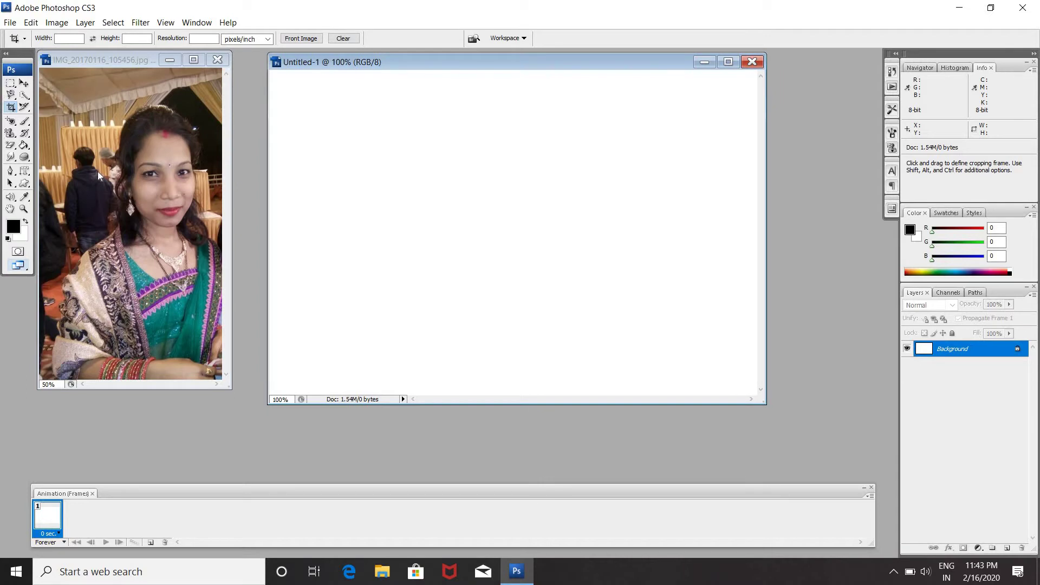
Trace around the woman with the Magnetic Lasso into a closed selection.
left_click(12, 96)
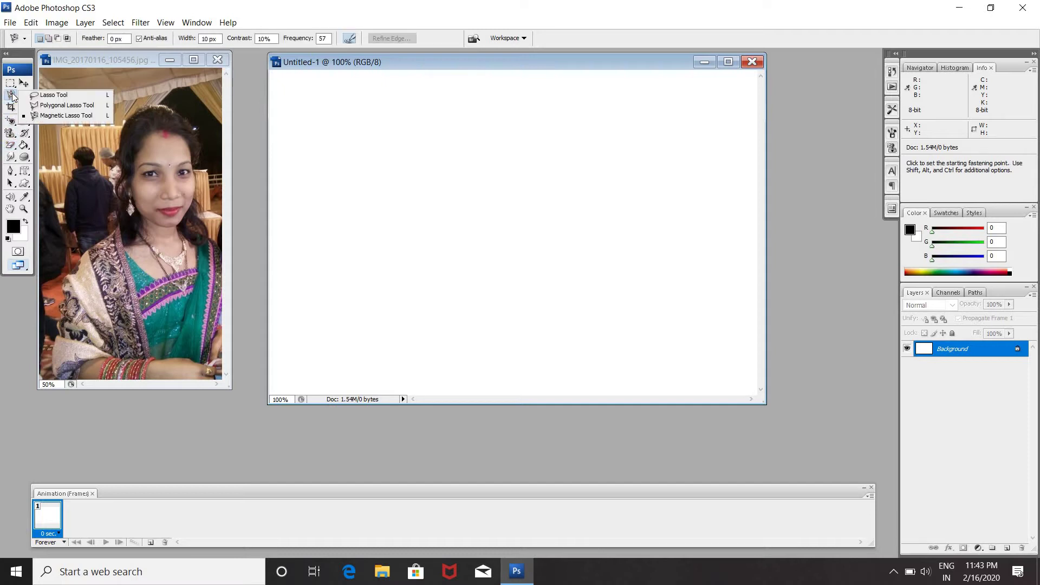
left_click(73, 117)
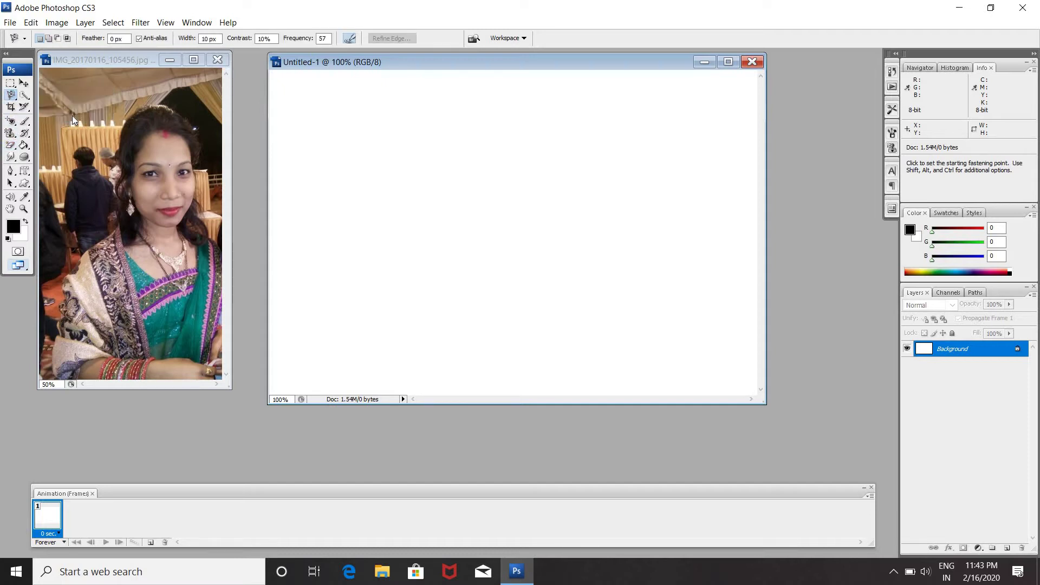
left_click(52, 344)
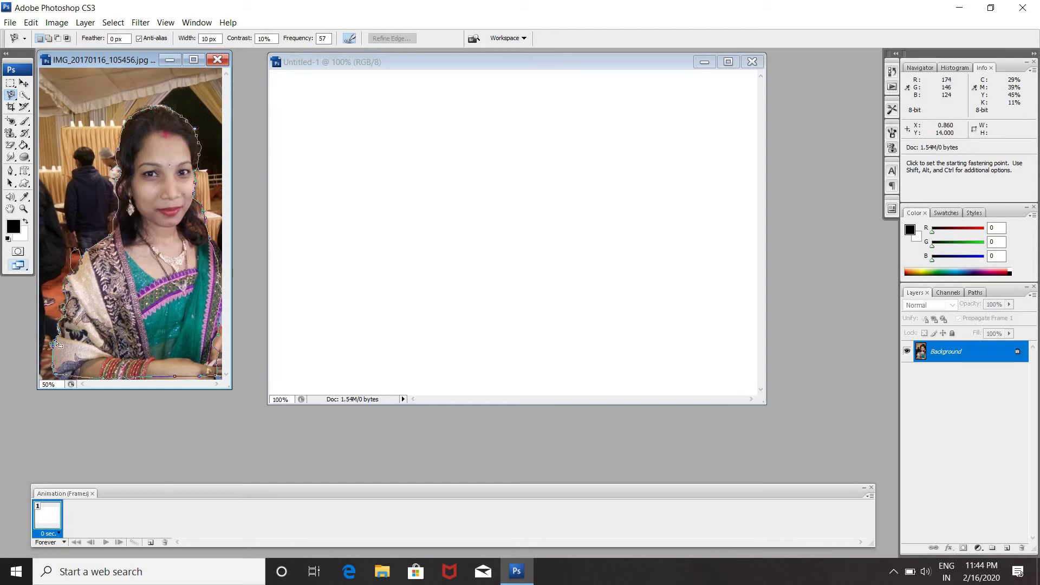
left_click(57, 342)
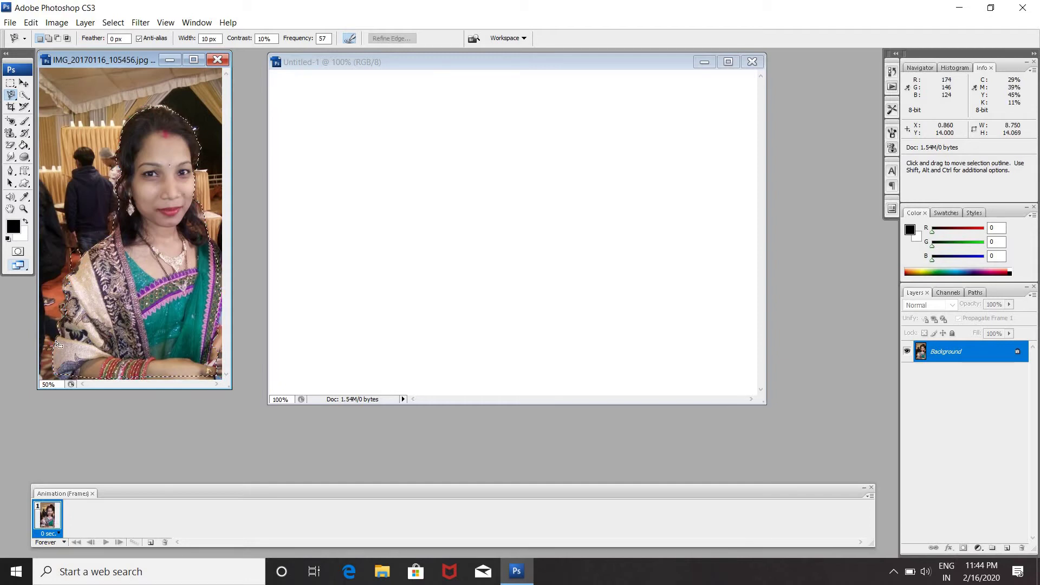
left_click(25, 82)
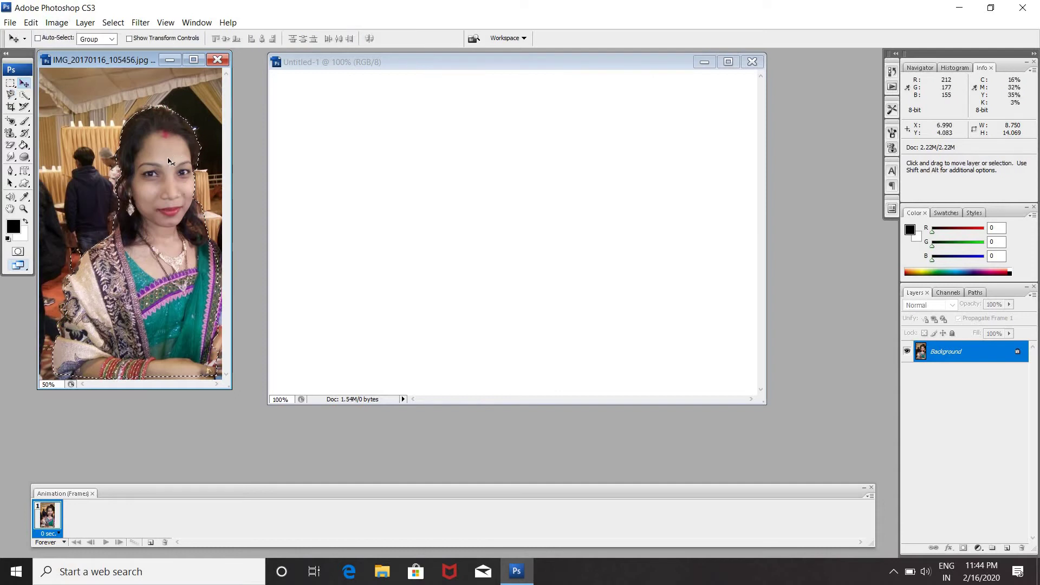
Drag the woman into Untitled-1 as Layer 1, scale her to about 57%, and position her left.
left_click_drag(226, 160, 355, 174)
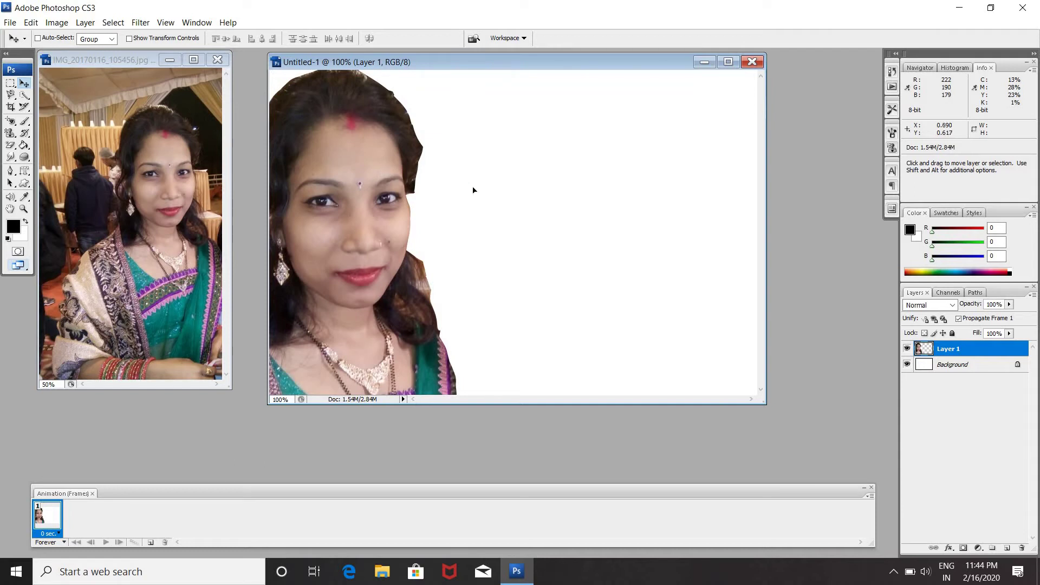
left_click_drag(382, 173, 498, 200)
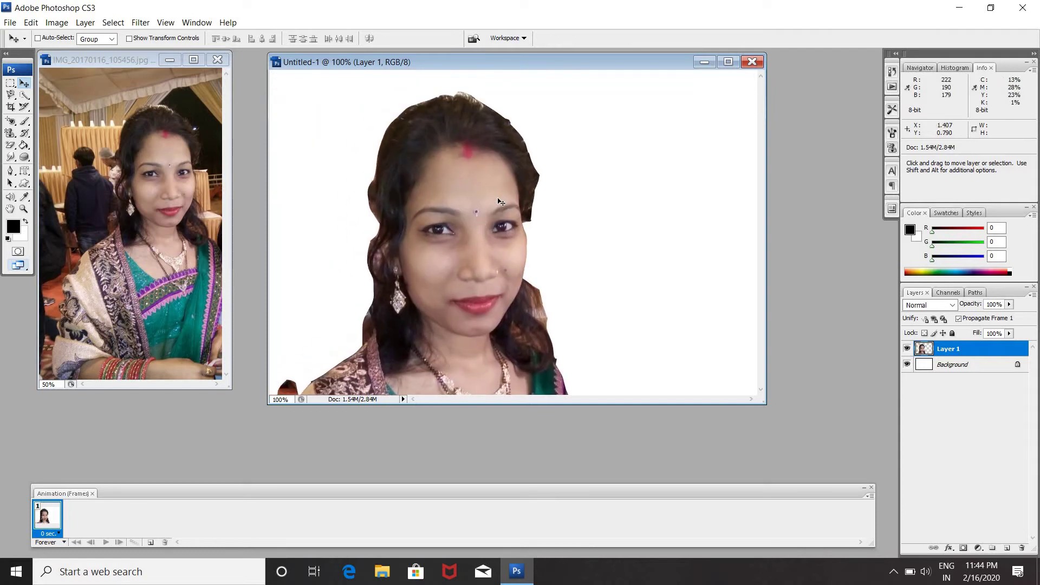
key("ctrl+t")
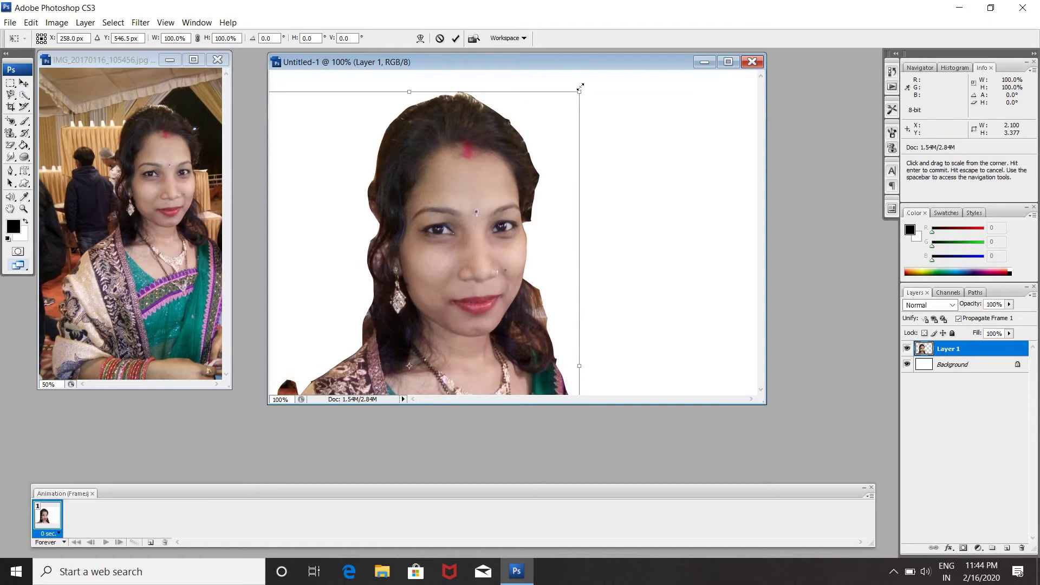
left_click_drag(580, 88, 481, 215)
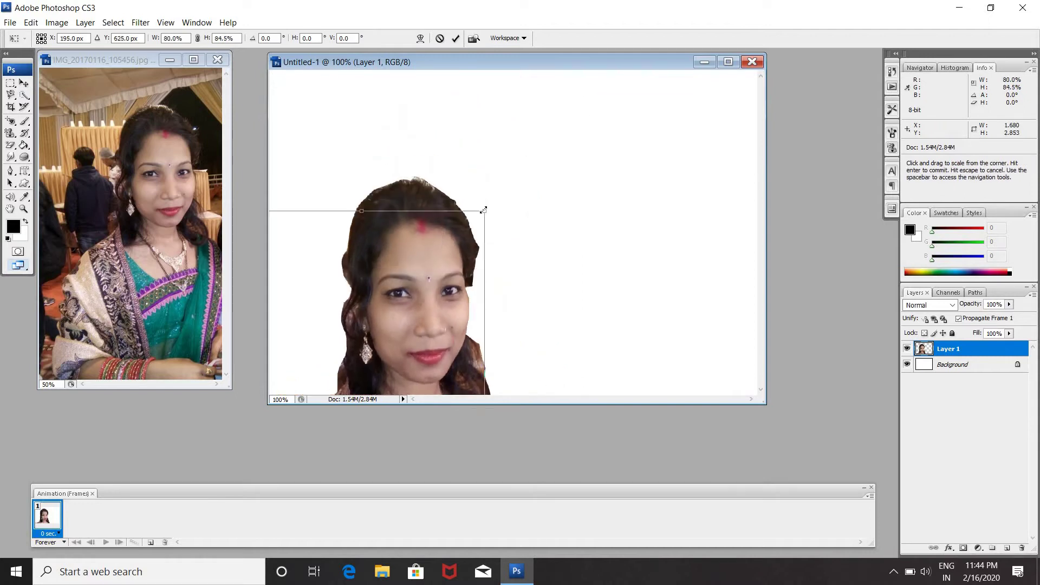
mouse_move(407, 277)
left_mouse_down()
mouse_move(529, 124)
mouse_move(463, 229)
left_mouse_up()
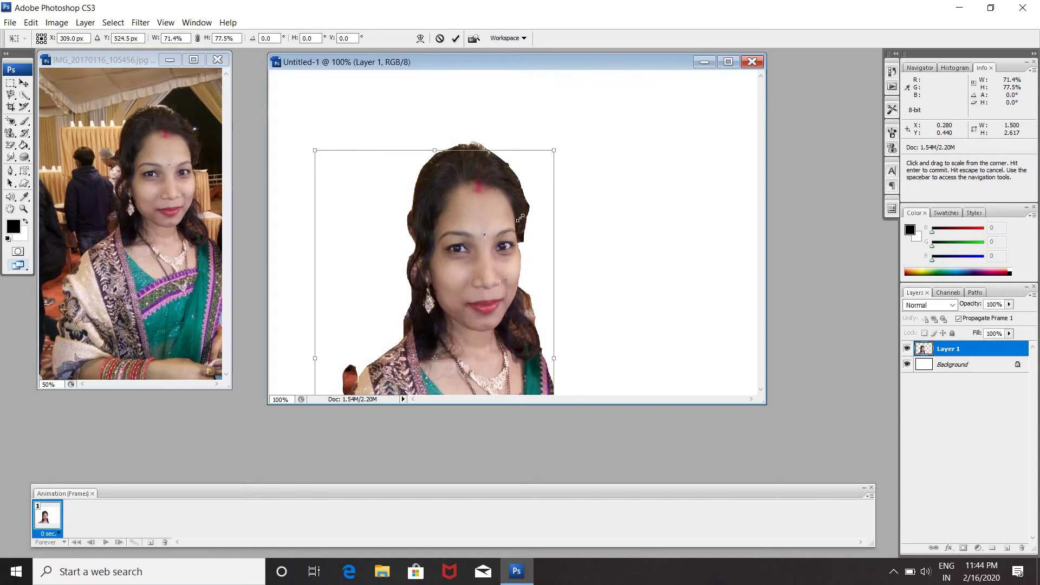
left_click_drag(561, 137, 509, 248)
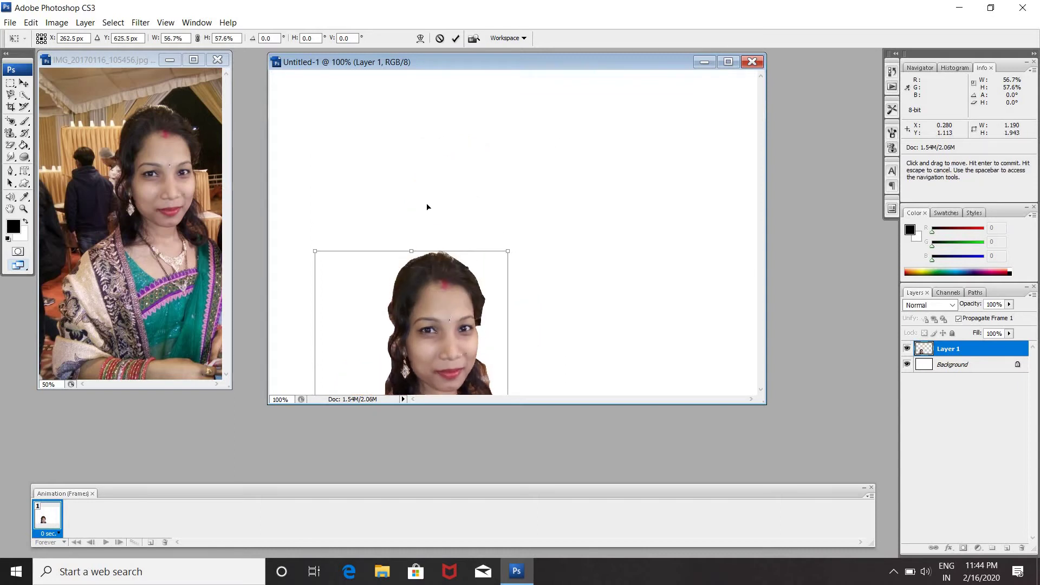
left_click_drag(449, 301, 424, 139)
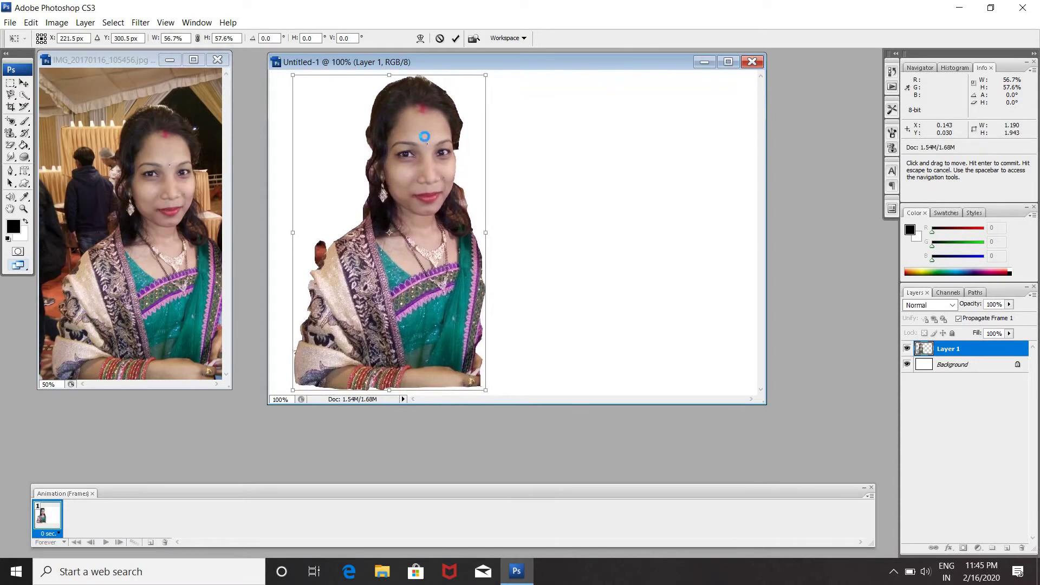
key("Return")
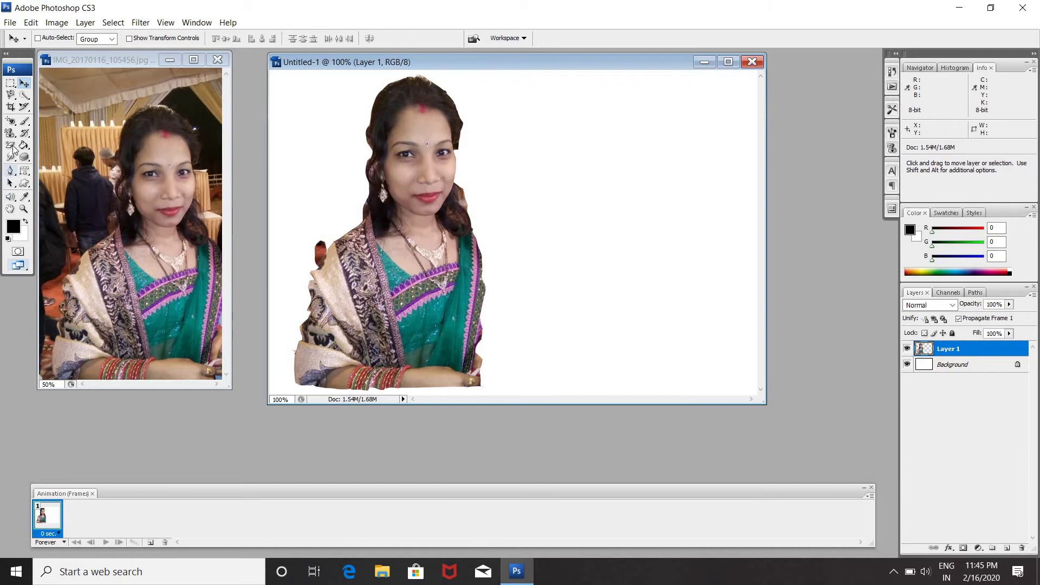
Erase the dark leftover blob beside the woman's left shoulder with the brush Eraser.
left_click(11, 147)
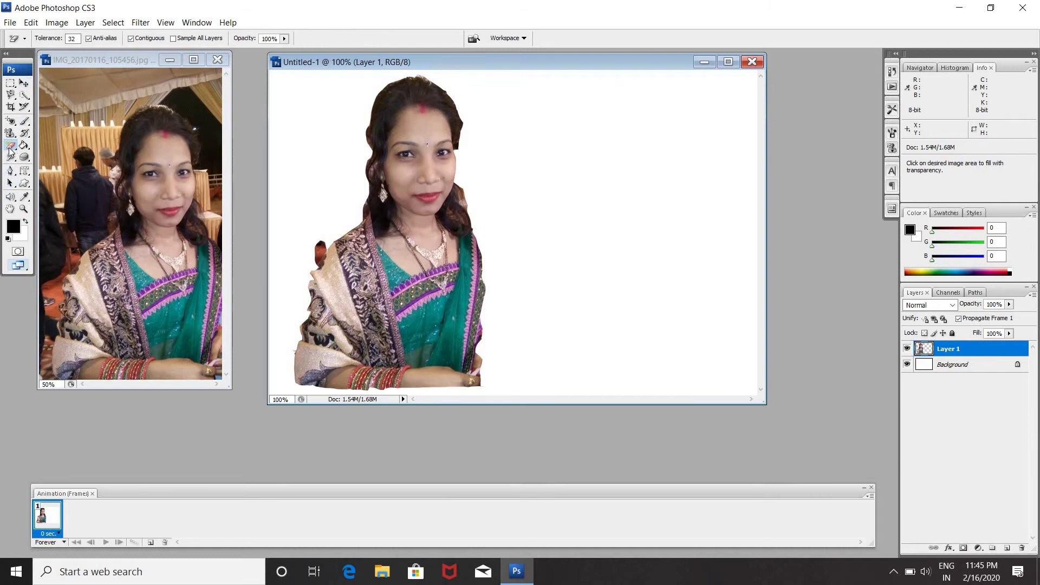
left_click(10, 149)
left_click(53, 146)
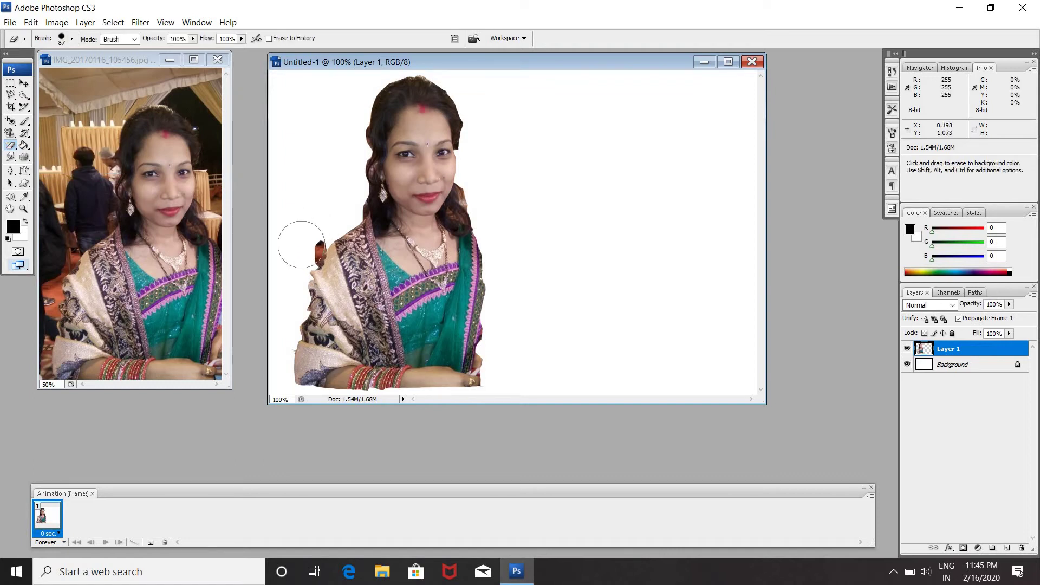
left_click_drag(301, 243, 309, 245)
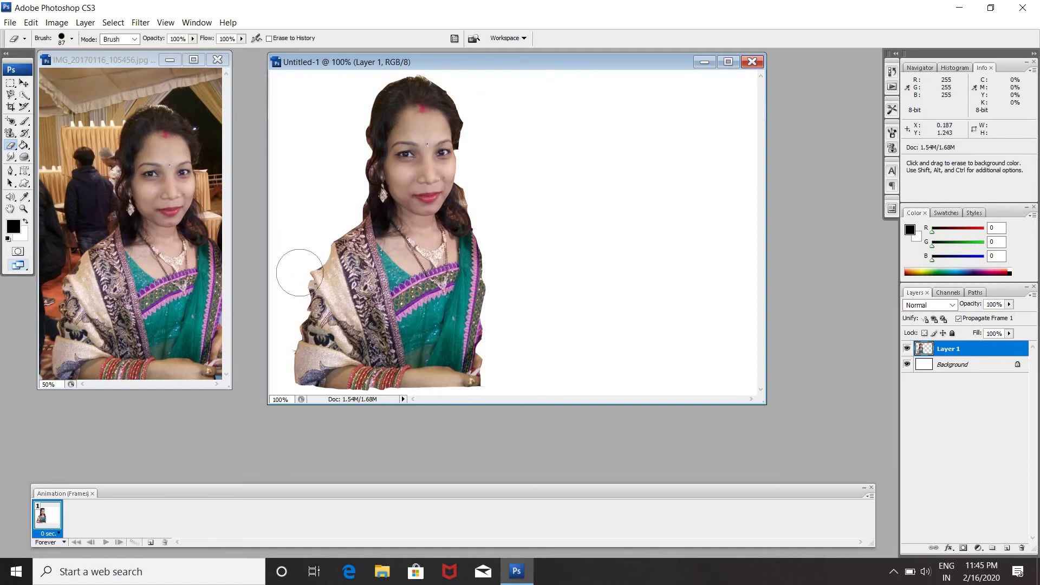
key("ctrl+z")
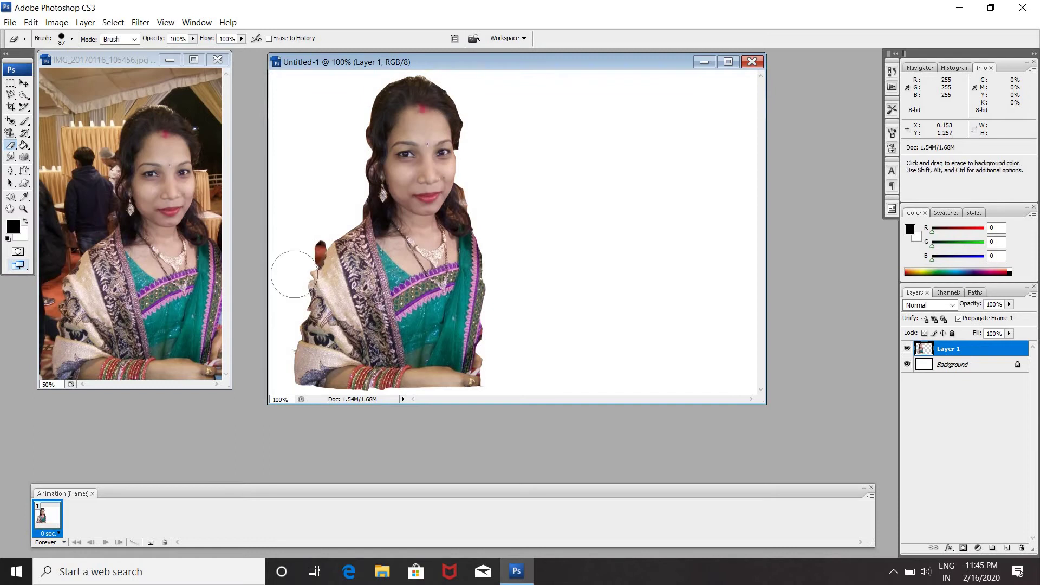
left_click(302, 245)
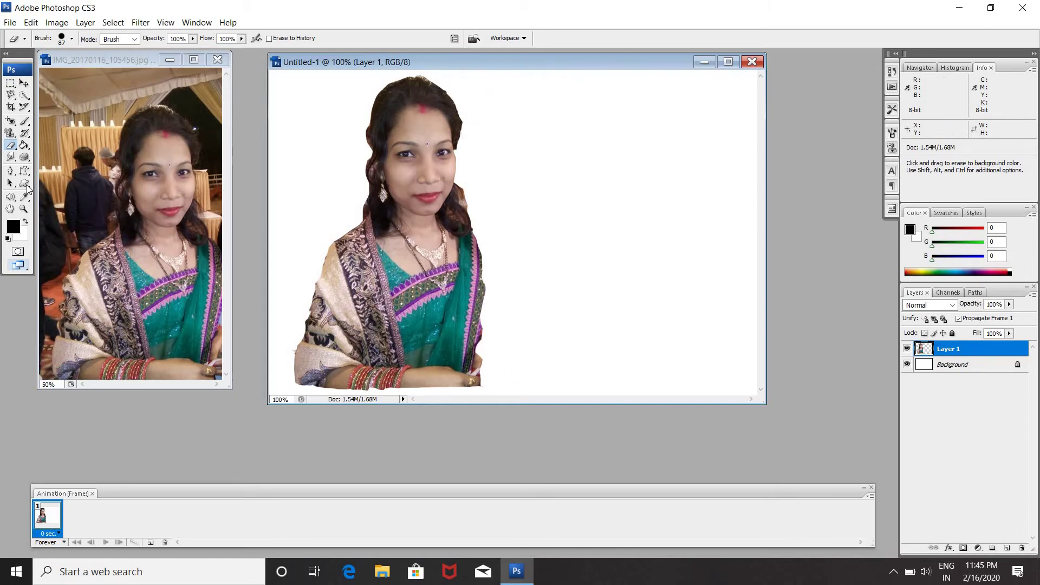
Blur the left shoulder edge of the cutout with the Blur Tool at 50% strength.
left_click(25, 134)
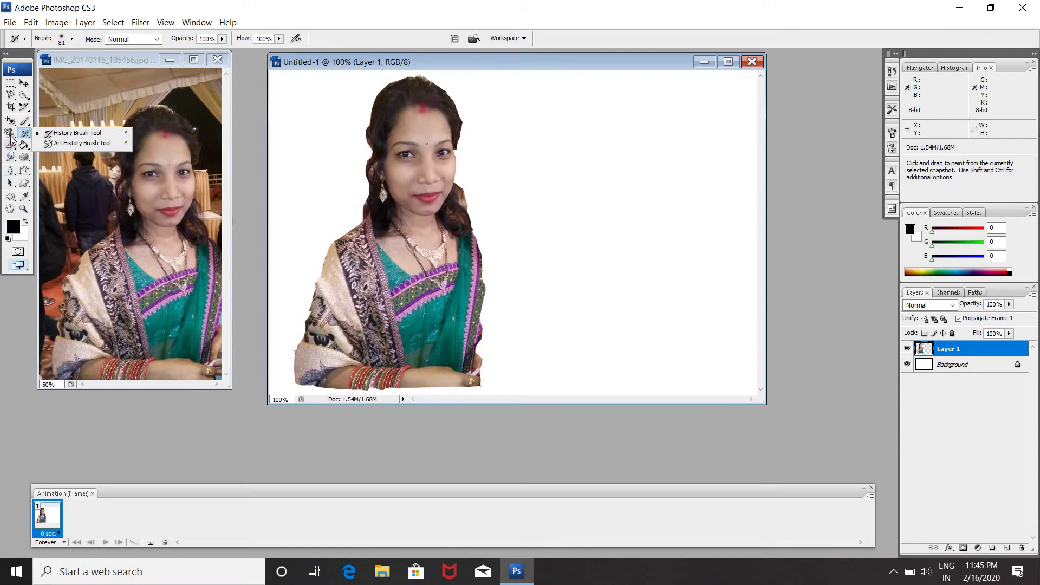
left_click(4, 140)
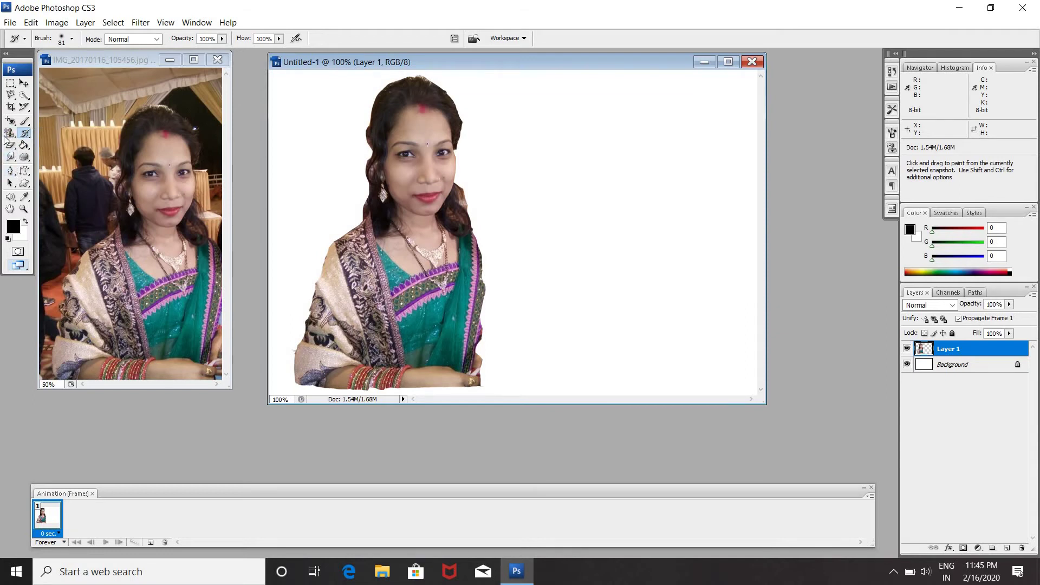
left_click(12, 134)
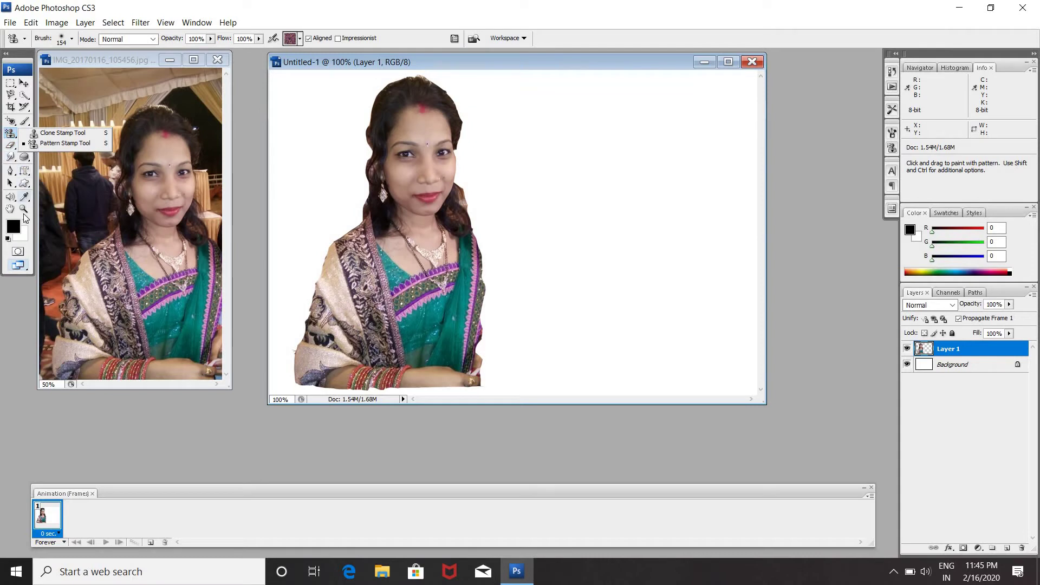
left_click(25, 124)
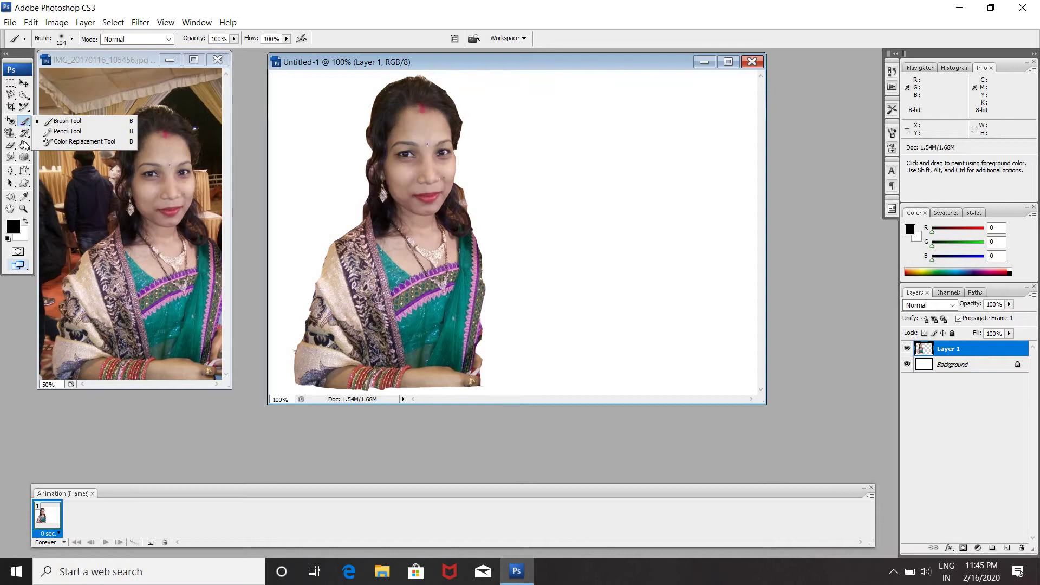
left_click(26, 133)
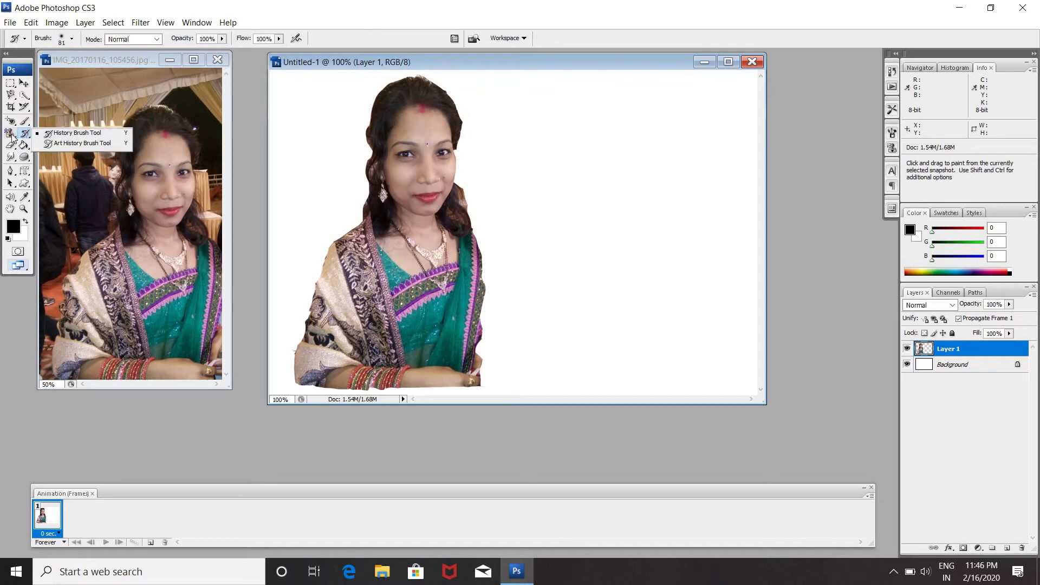
left_click(11, 133)
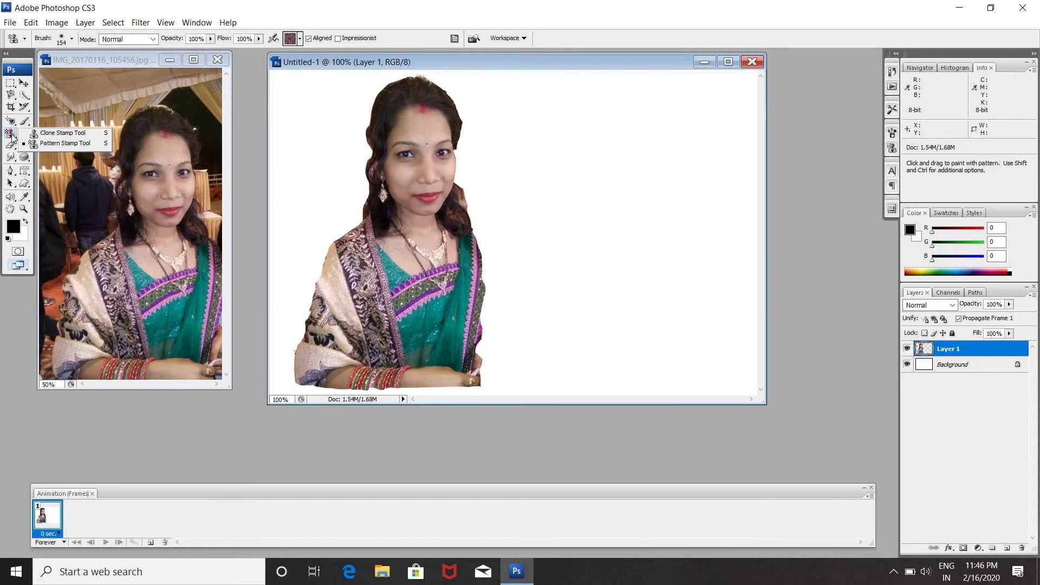
left_click(10, 145)
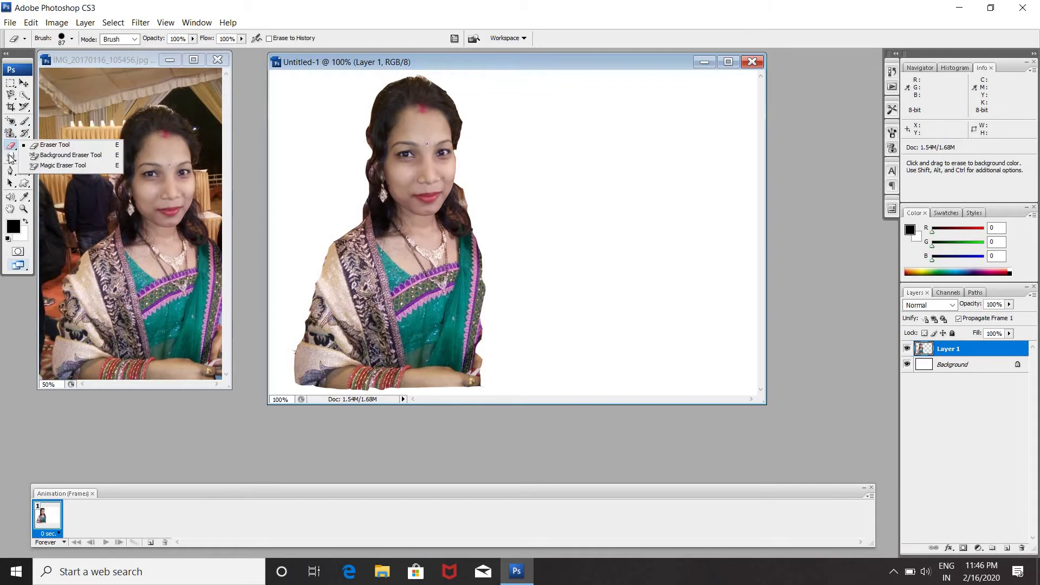
left_click(10, 158)
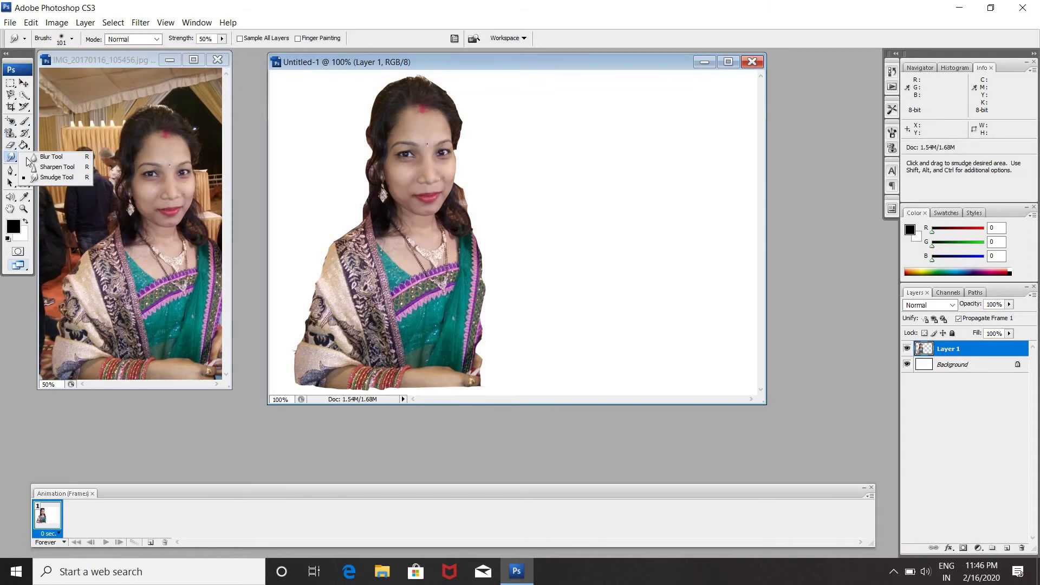
left_click(49, 157)
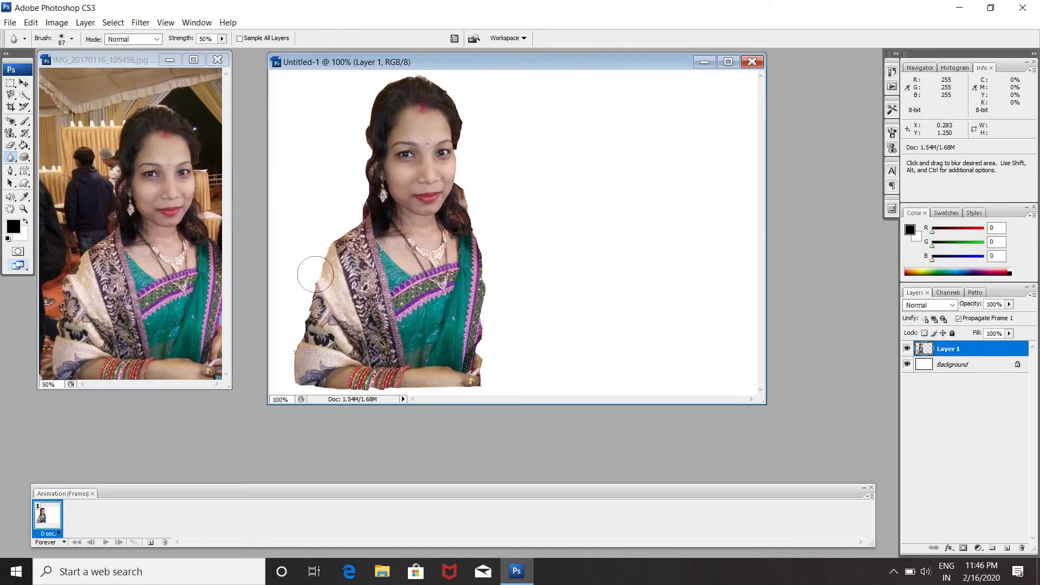
mouse_move(322, 257)
left_mouse_down()
mouse_move(290, 347)
mouse_move(325, 232)
mouse_move(345, 220)
mouse_move(376, 57)
mouse_move(464, 93)
mouse_move(480, 140)
mouse_move(472, 170)
mouse_move(485, 226)
mouse_move(452, 196)
mouse_move(464, 193)
mouse_move(529, 380)
mouse_move(501, 368)
mouse_move(506, 300)
mouse_move(491, 359)
mouse_move(503, 282)
left_mouse_up()
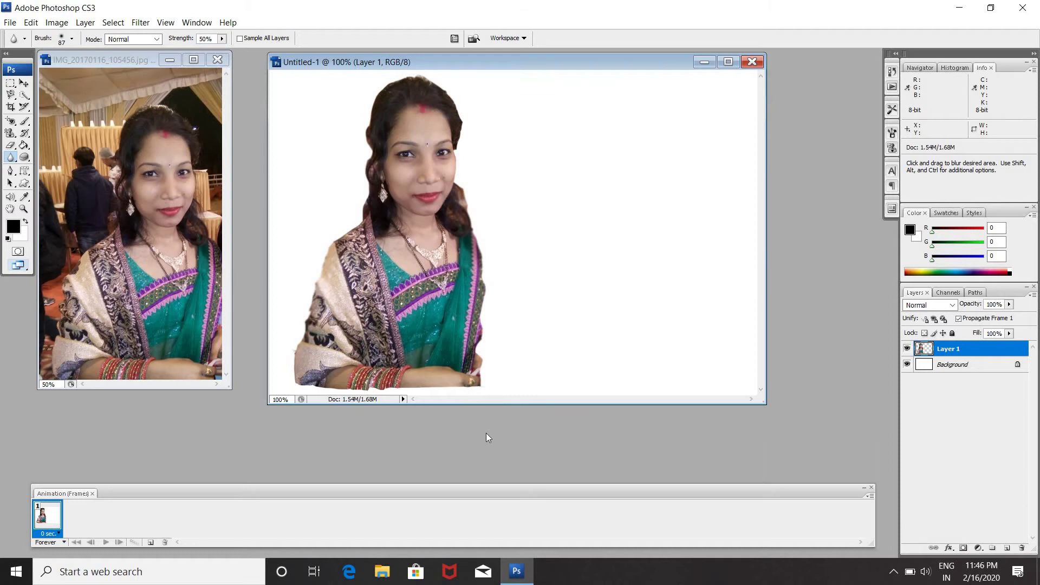
Start a free transform on the cutout layer and leave it unchanged.
key("ctrl+t")
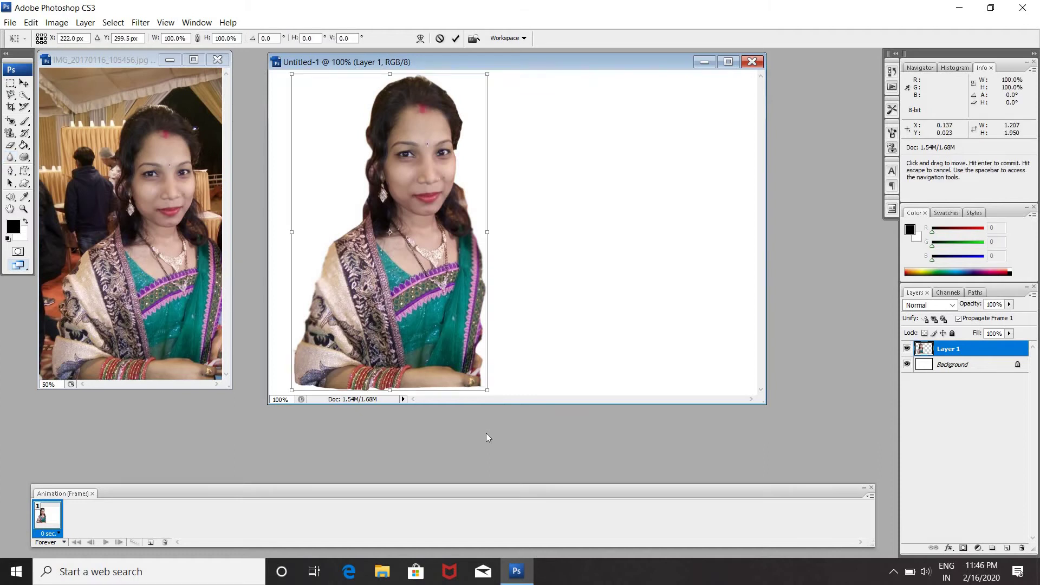
key("r")
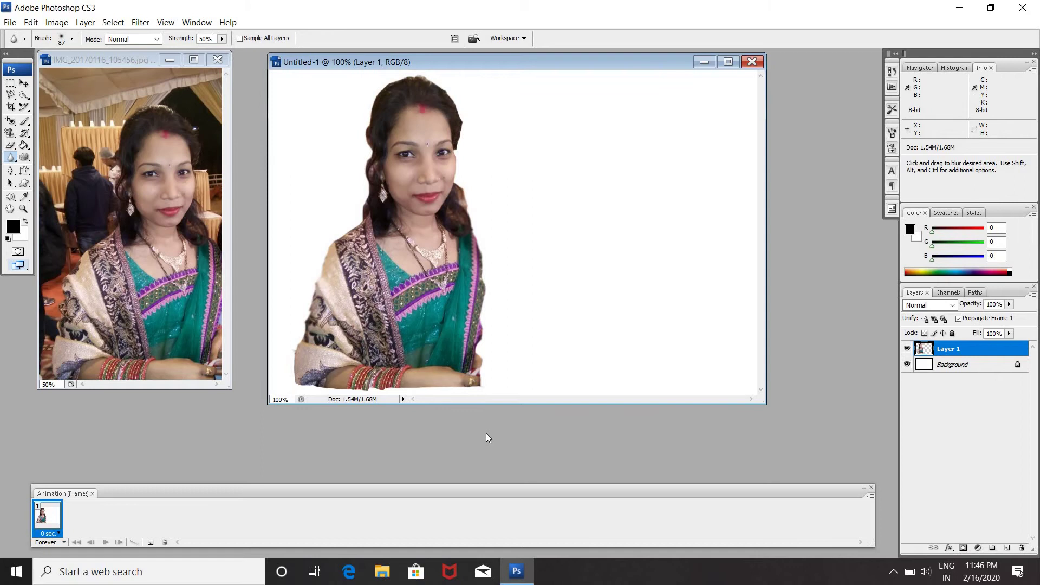
key("ctrl")
key("alt")
left_click(25, 84)
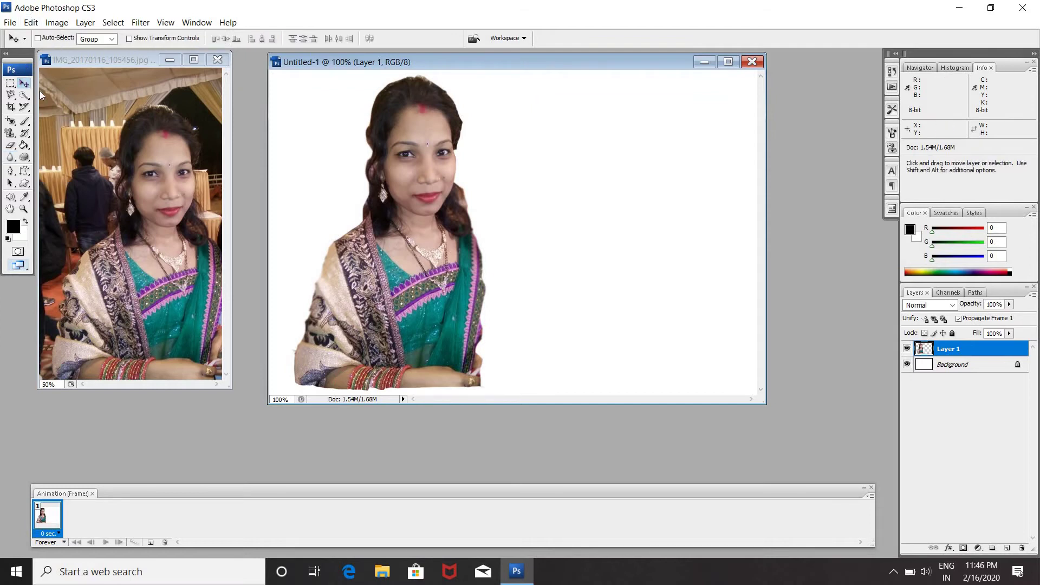
key("alt")
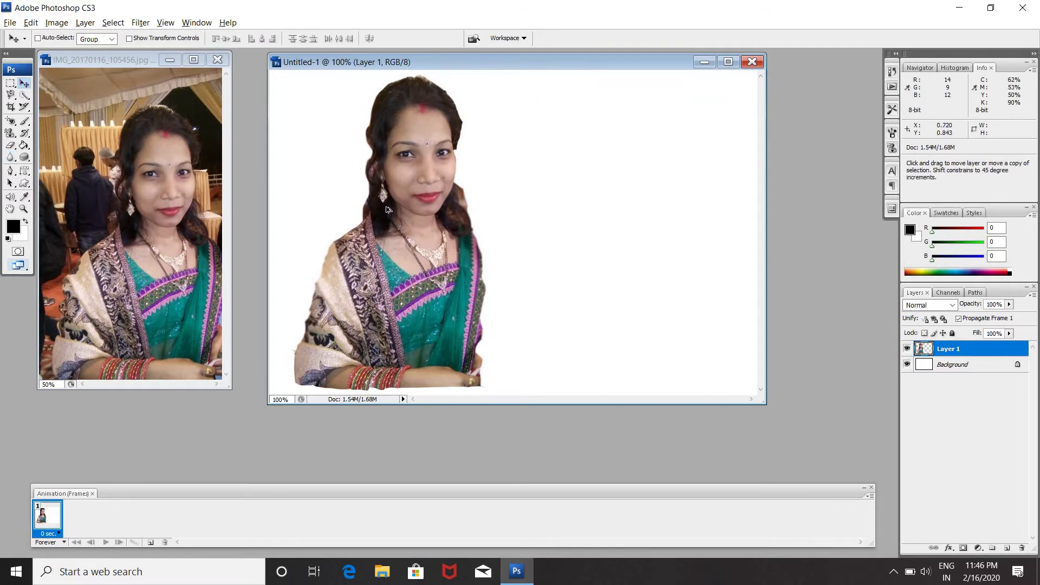
left_click_drag(388, 210, 581, 213)
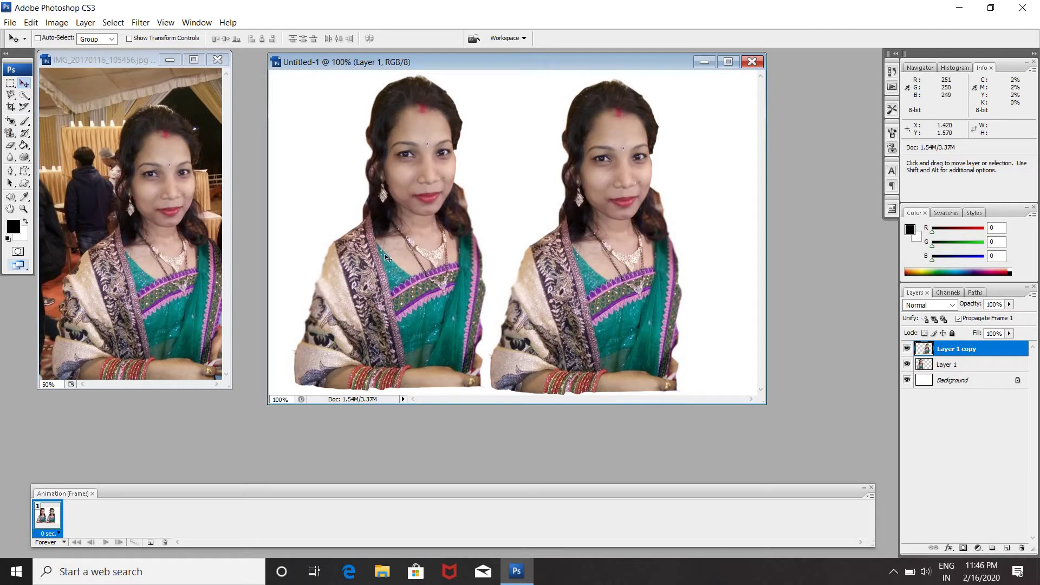
key("alt")
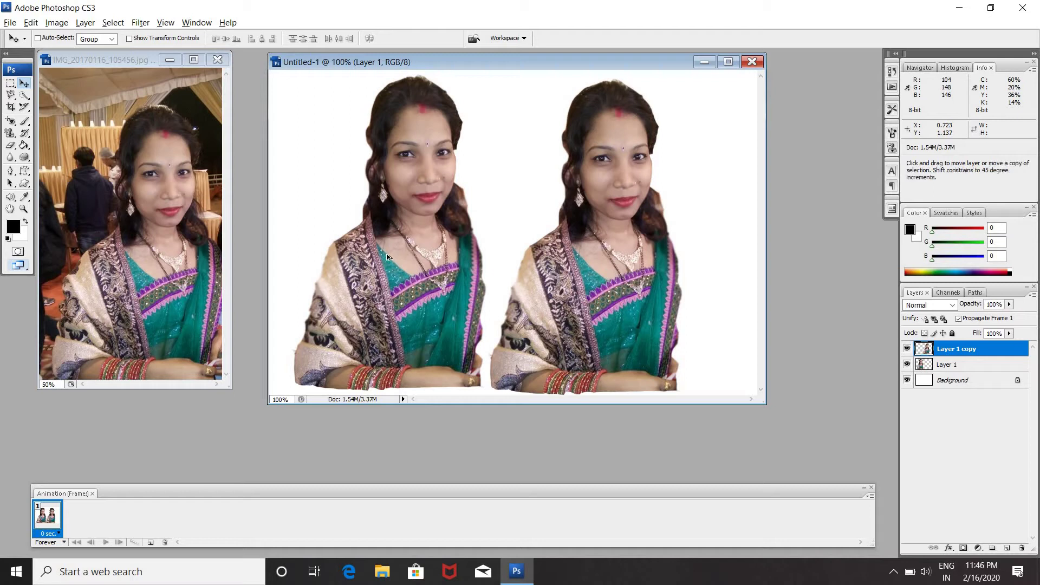
left_click_drag(433, 265, 555, 265)
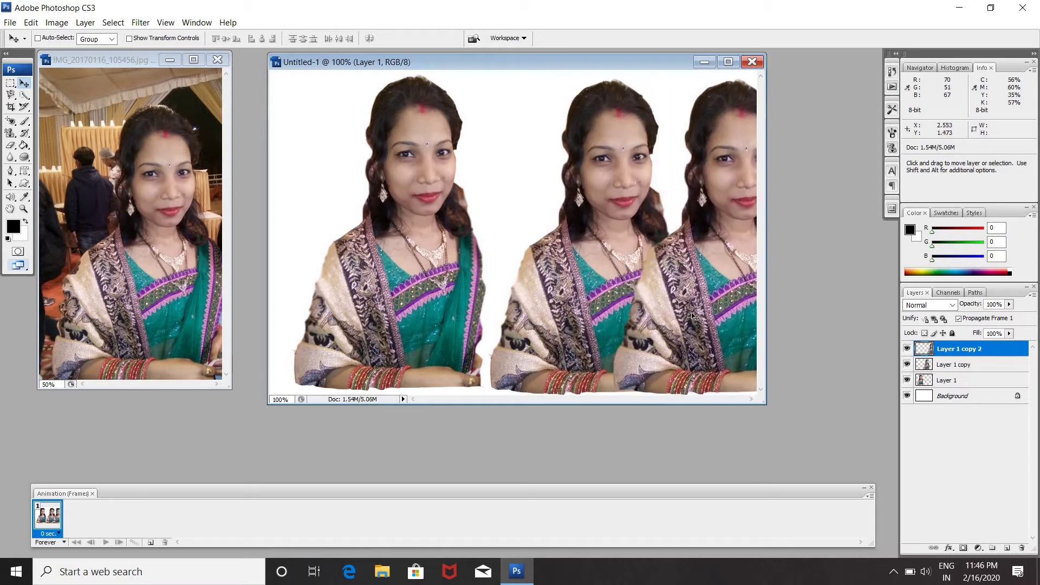
left_click_drag(510, 320, 497, 322)
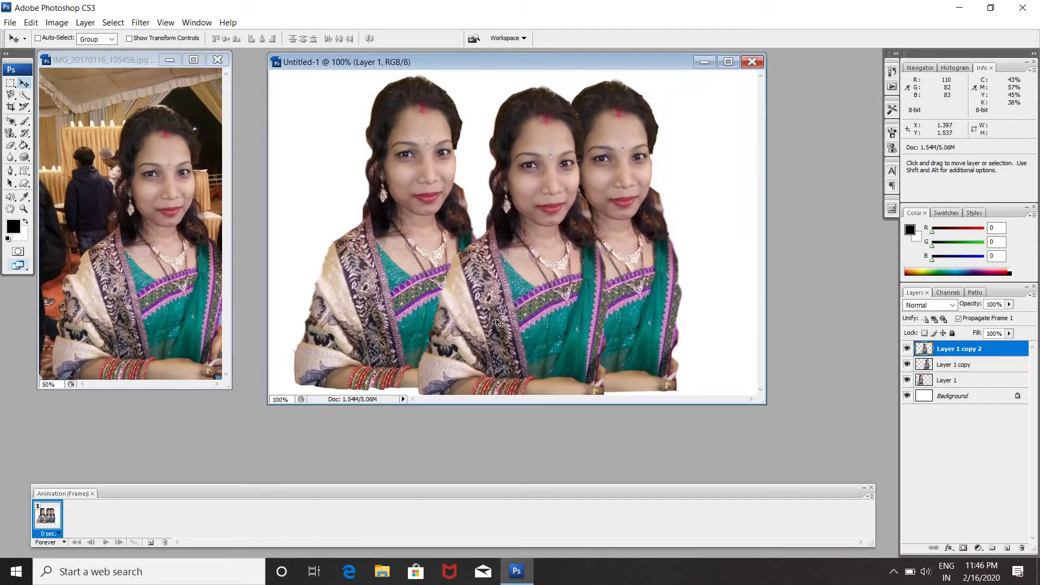
key("ctrl+z")
key("alt")
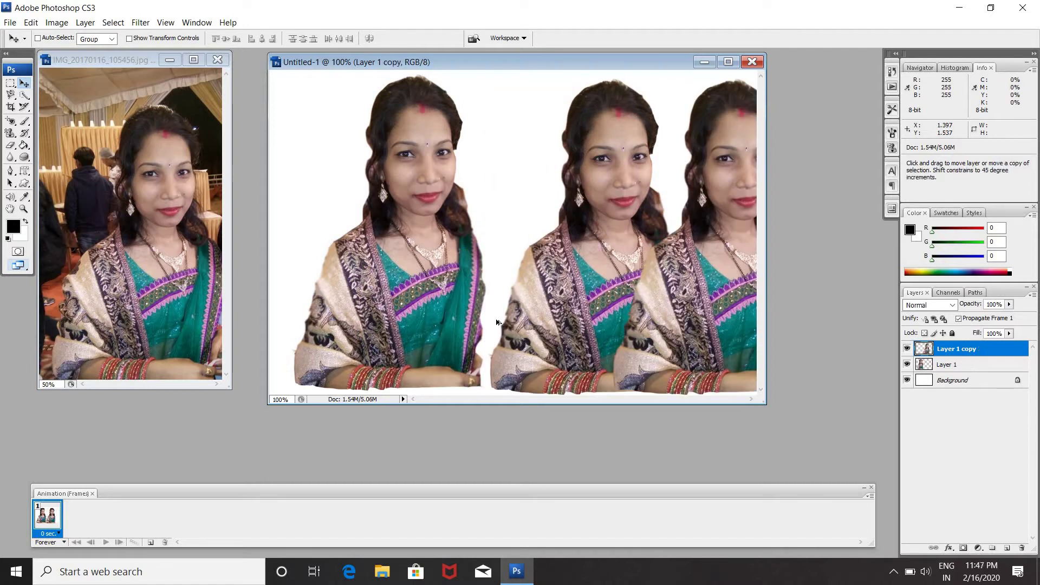
key("ctrl+alt+z")
key("ctrl+alt+z")
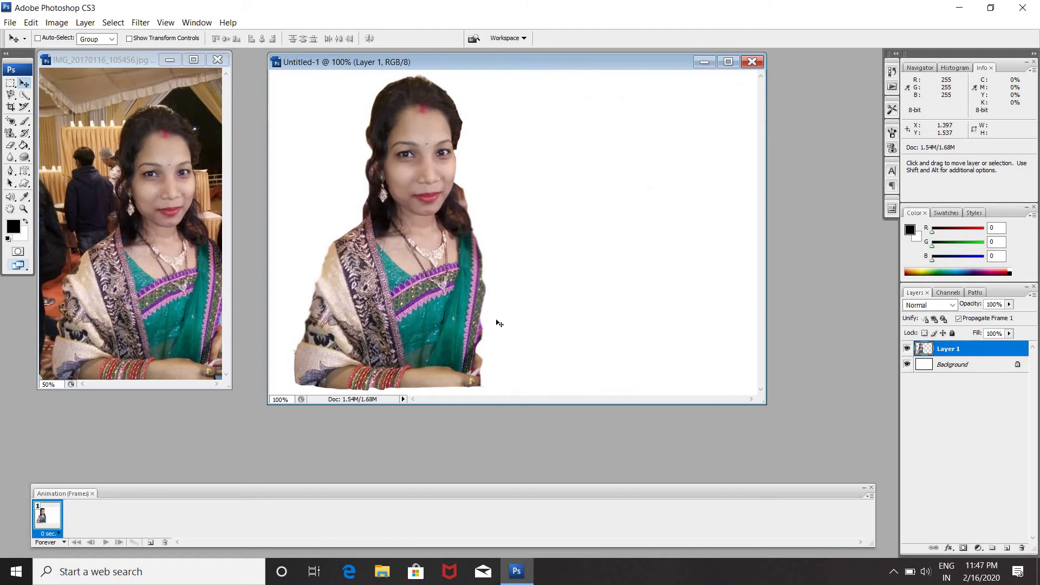
Shift the woman left, then duplicate her, flip the copy horizontally, and place it on her right.
mouse_move(500, 293)
left_mouse_down()
mouse_move(417, 287)
mouse_move(442, 305)
mouse_move(639, 317)
left_mouse_up()
key("alt")
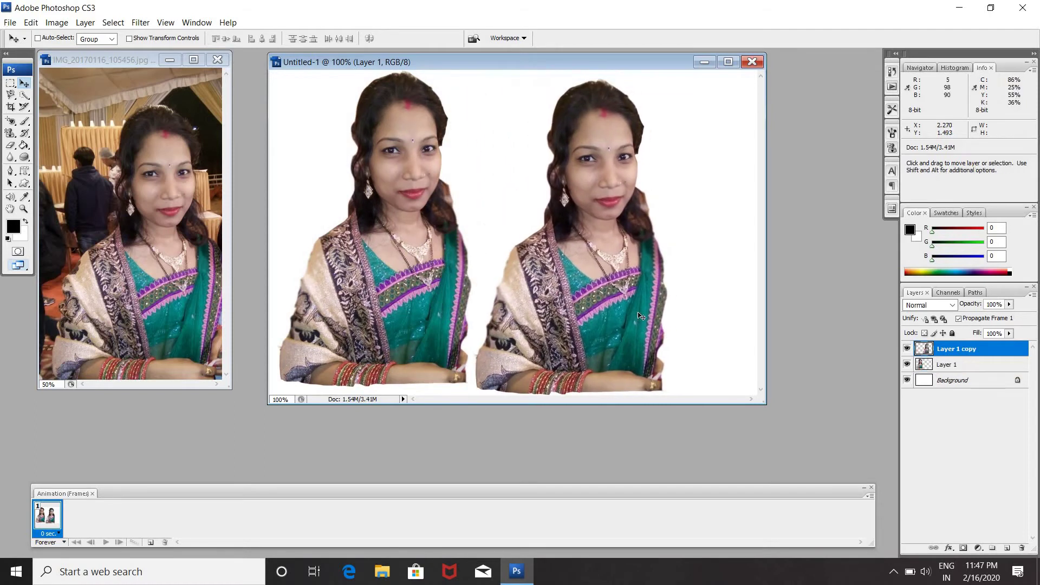
key("ctrl+t")
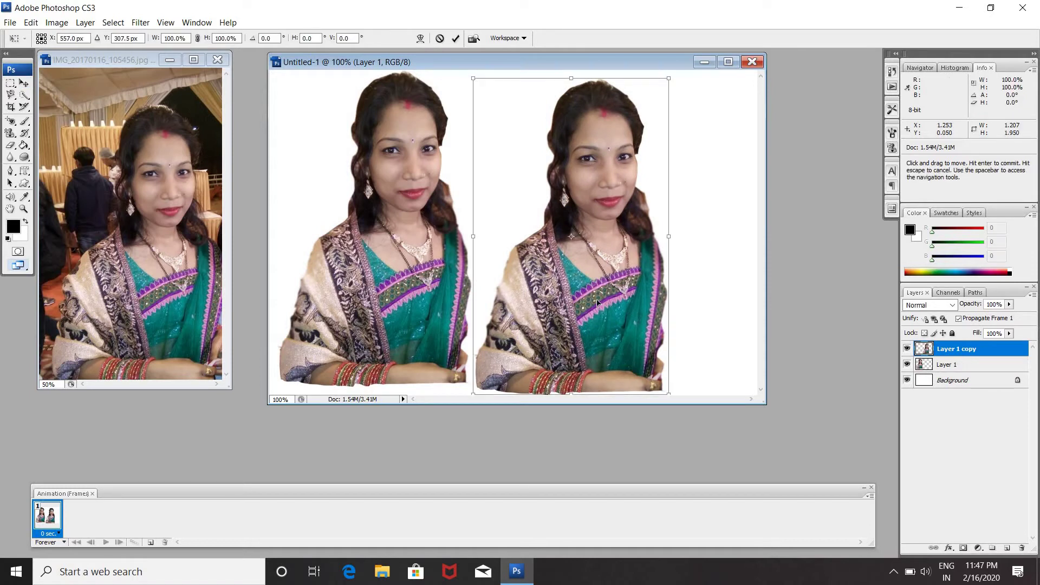
key("Up")
key("Up")
key("Up")
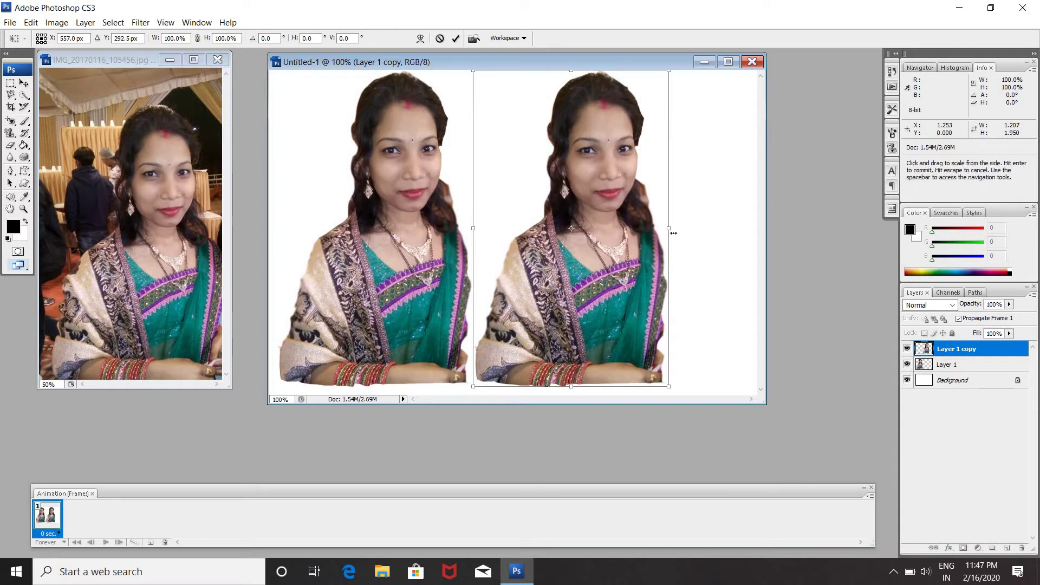
mouse_move(643, 235)
left_mouse_down()
mouse_move(350, 305)
mouse_move(278, 309)
left_mouse_up()
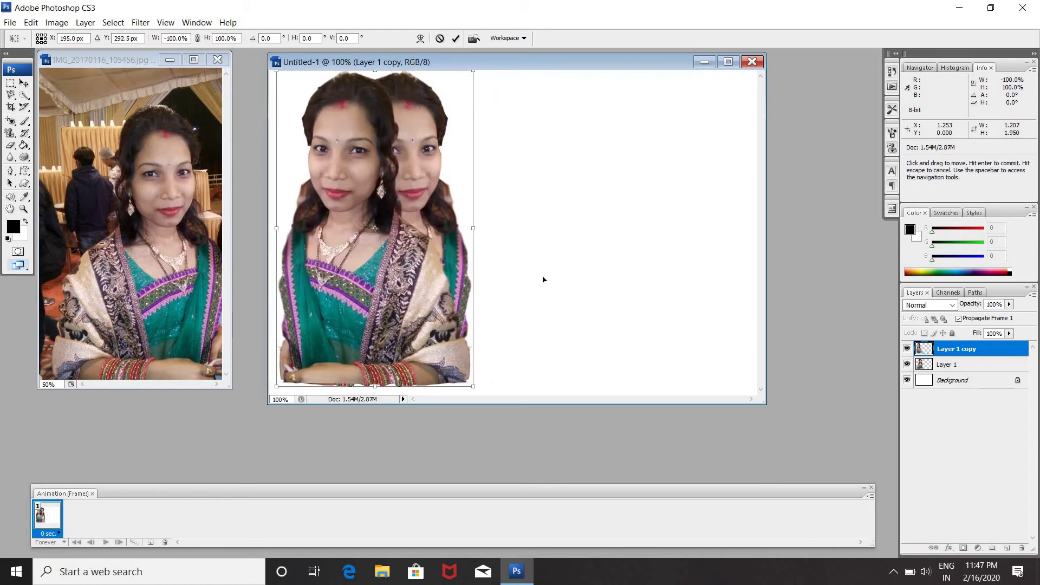
left_click_drag(363, 307, 554, 303)
key("Return")
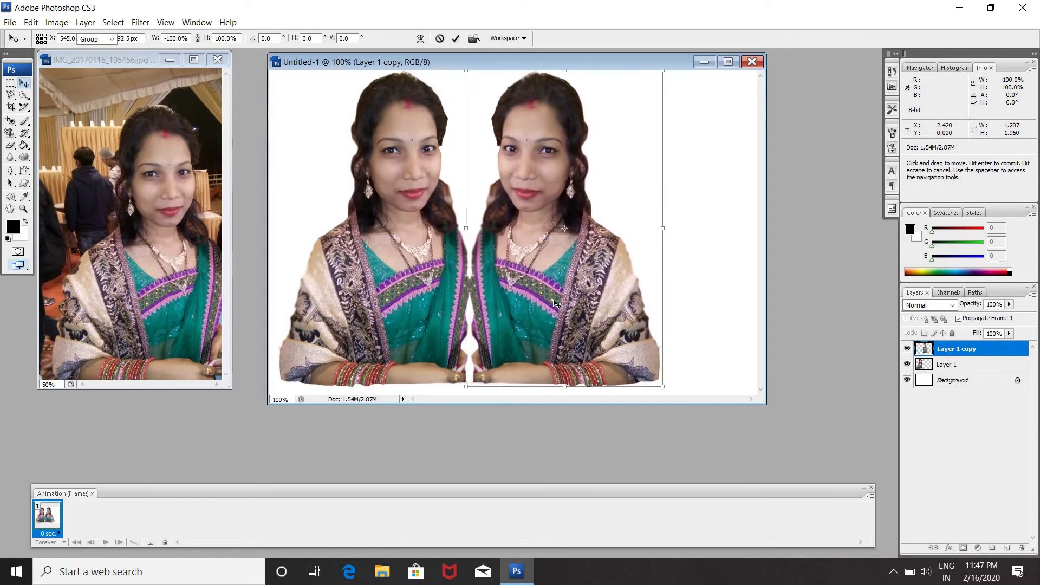
key("Return")
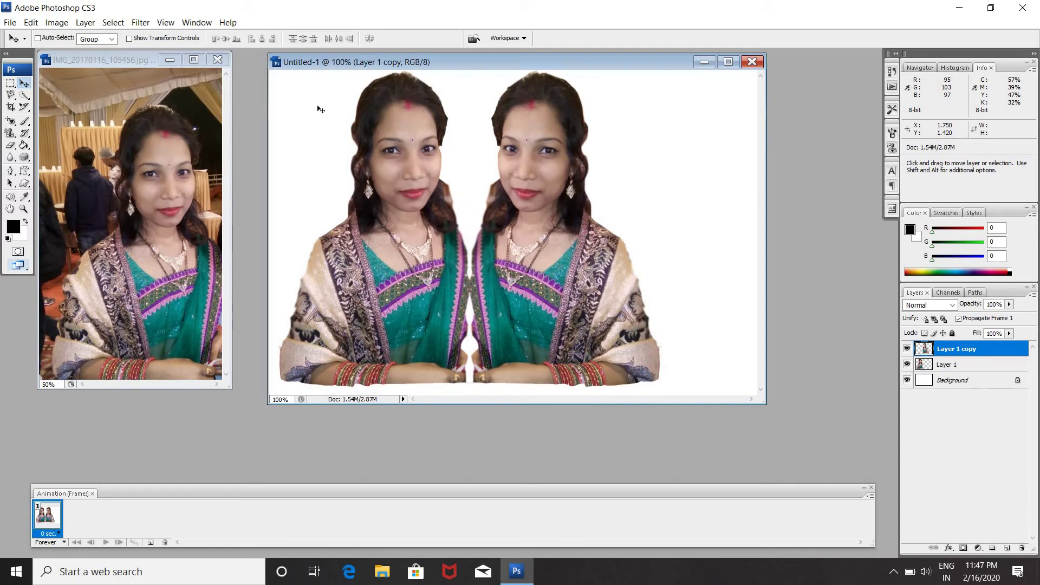
Crop Untitled-1 tightly around the two facing figures.
left_click(11, 108)
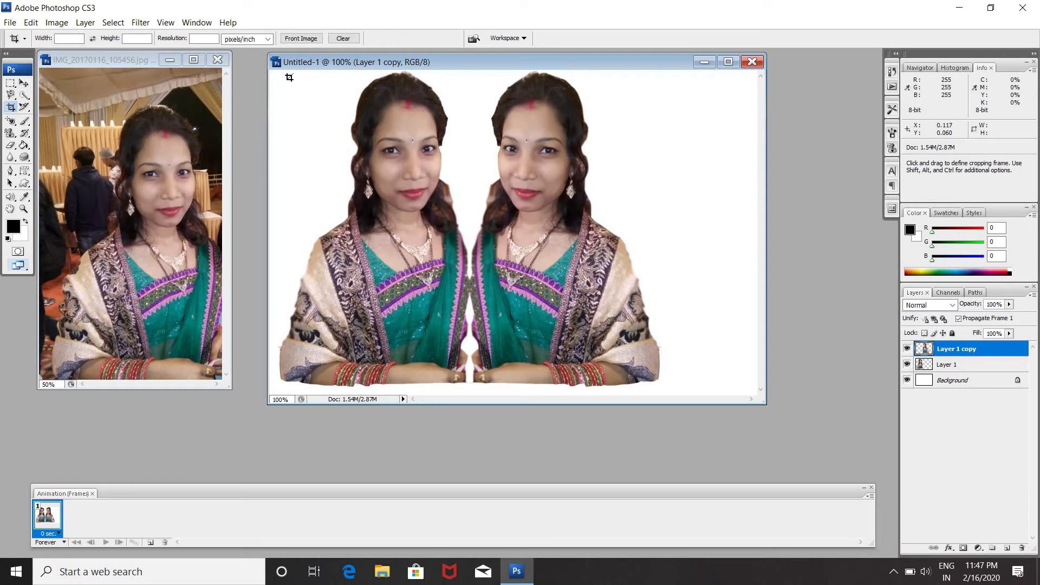
mouse_move(289, 77)
left_mouse_down()
mouse_move(618, 257)
mouse_move(657, 387)
left_mouse_up()
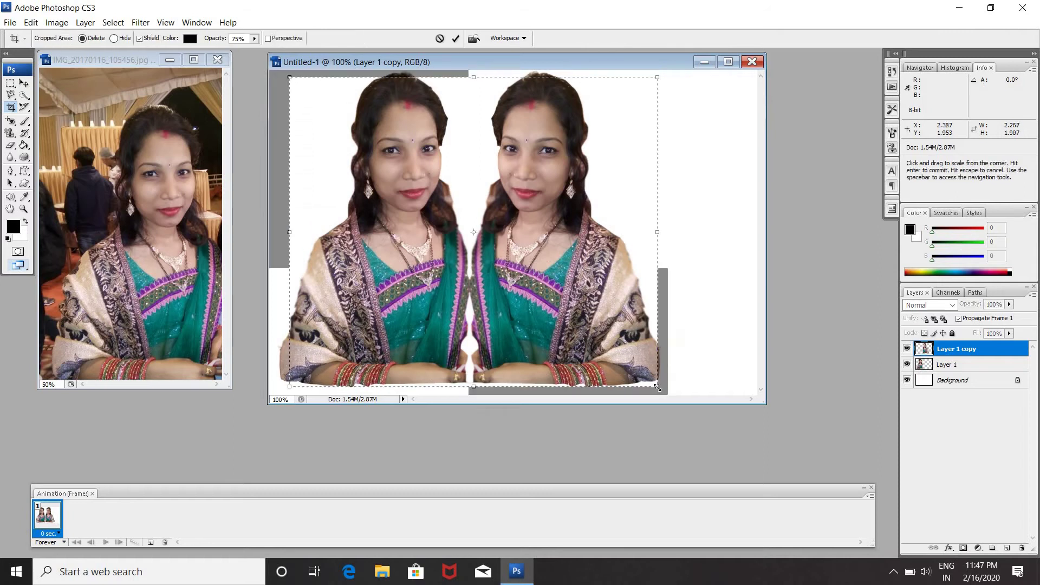
key("Return")
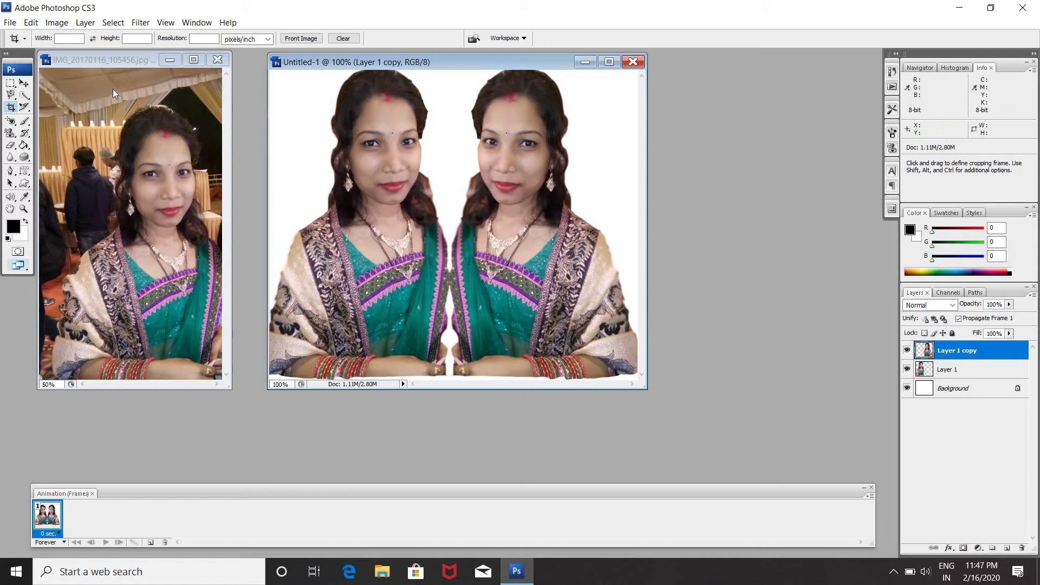
With the Custom Shape Tool, replace the shapes with the Animals set and pick the flying bird.
left_click(25, 184)
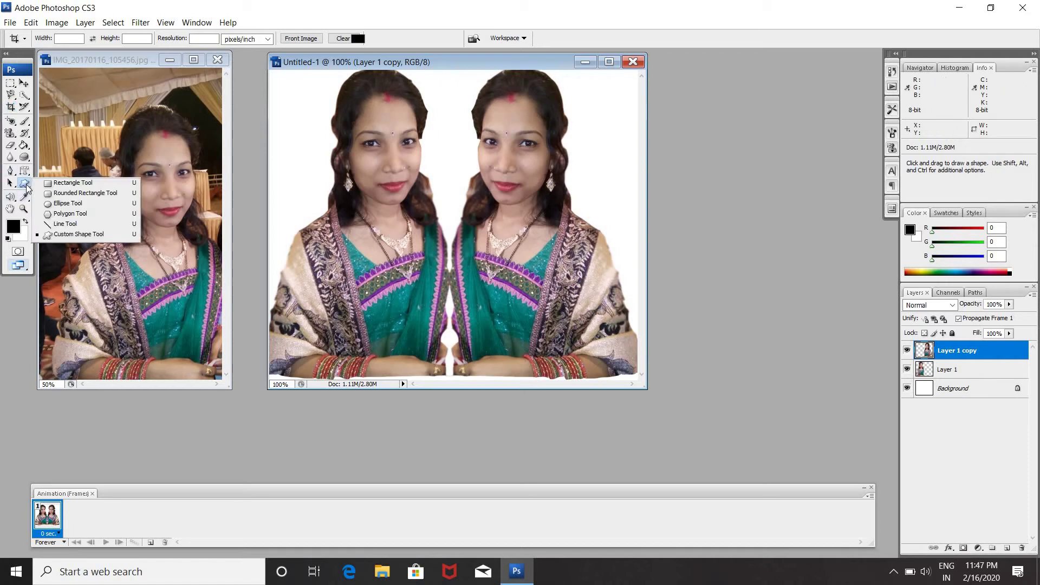
left_click(74, 234)
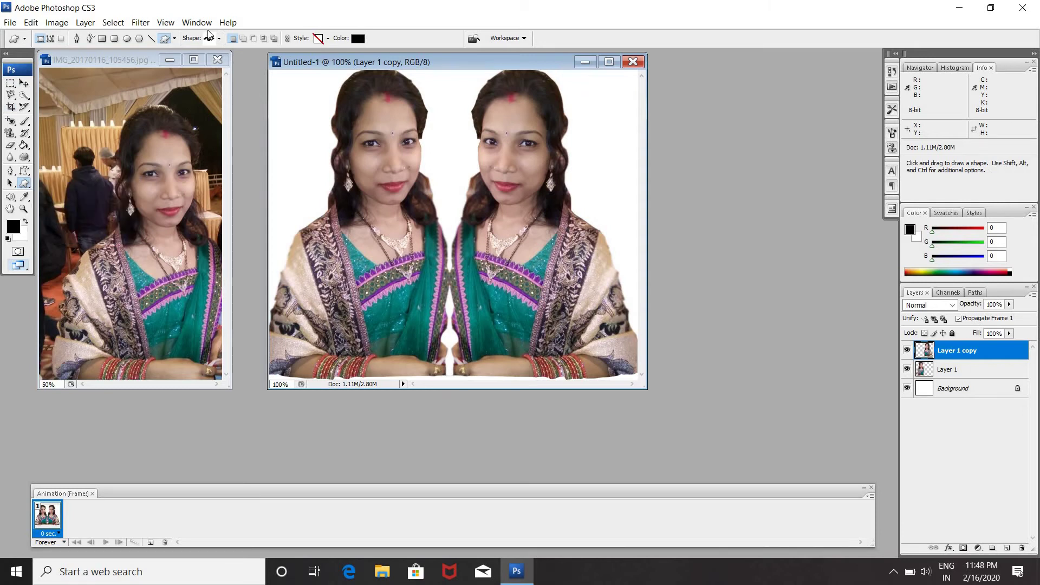
left_click(219, 38)
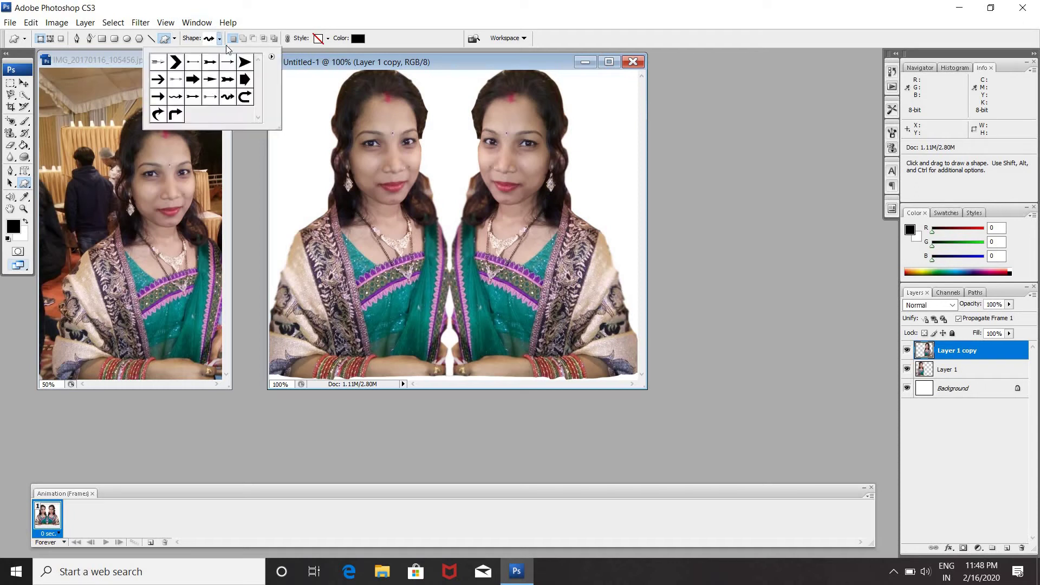
left_click(272, 56)
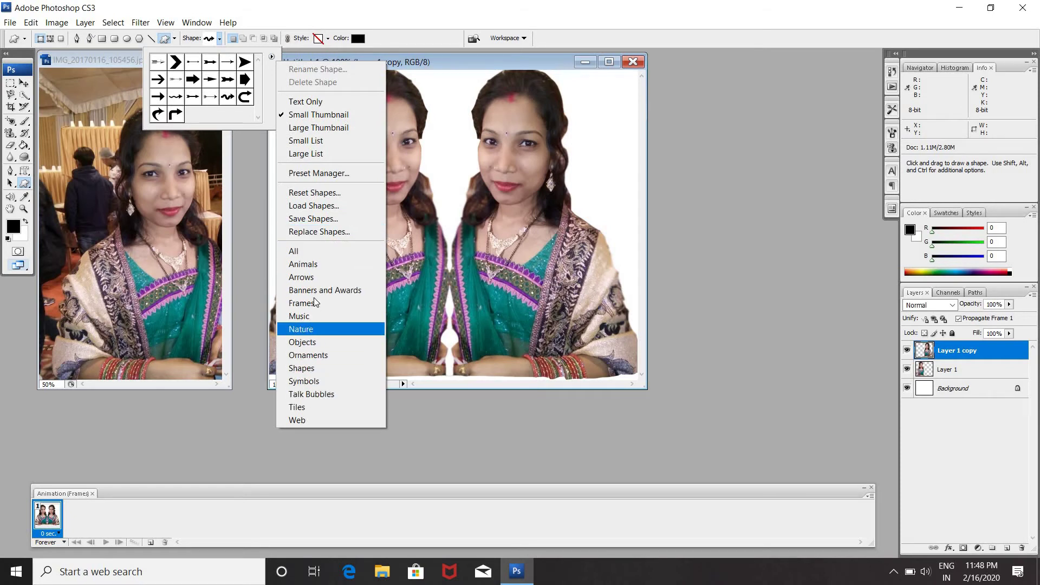
left_click(316, 265)
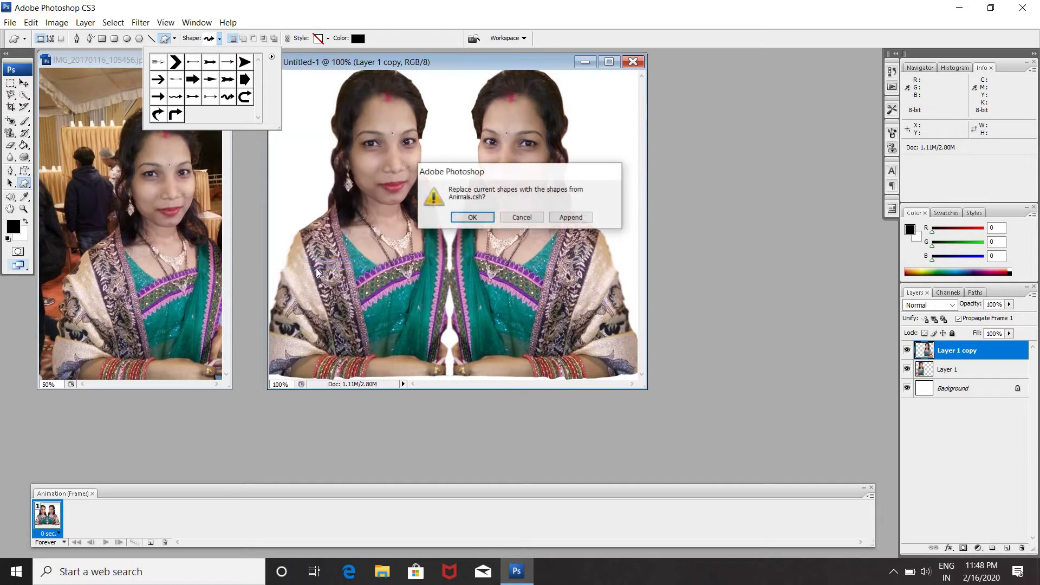
left_click(474, 217)
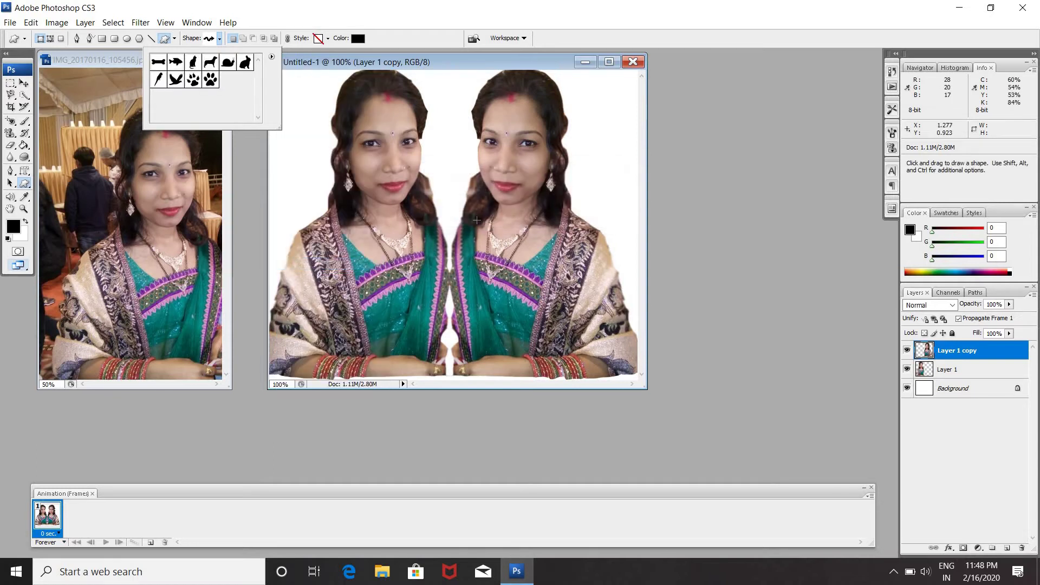
left_click(176, 80)
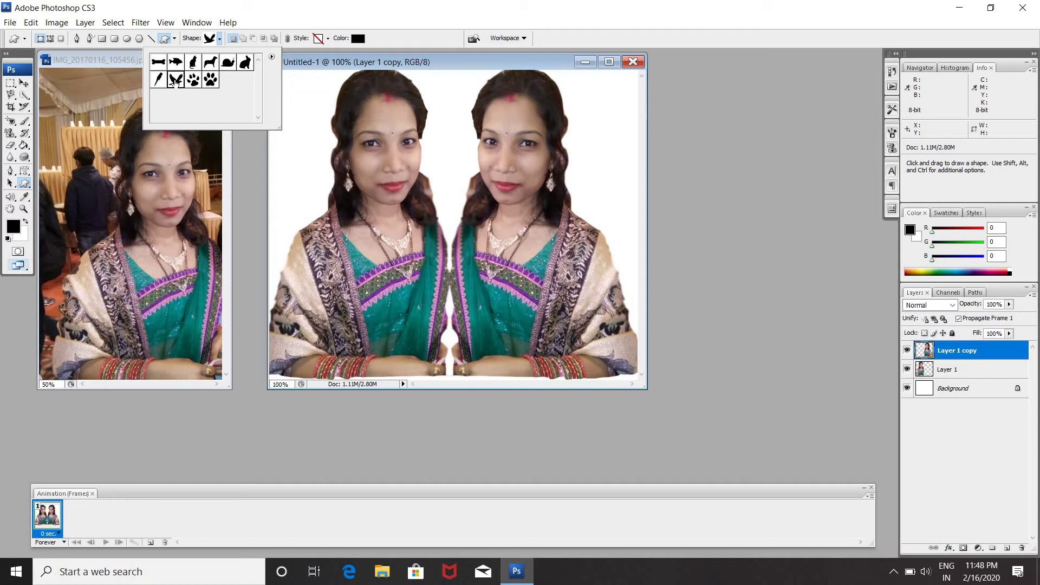
Draw a bird at the top-left and give it the red-orange preset style.
left_click(285, 124)
left_click_drag(286, 124, 328, 187)
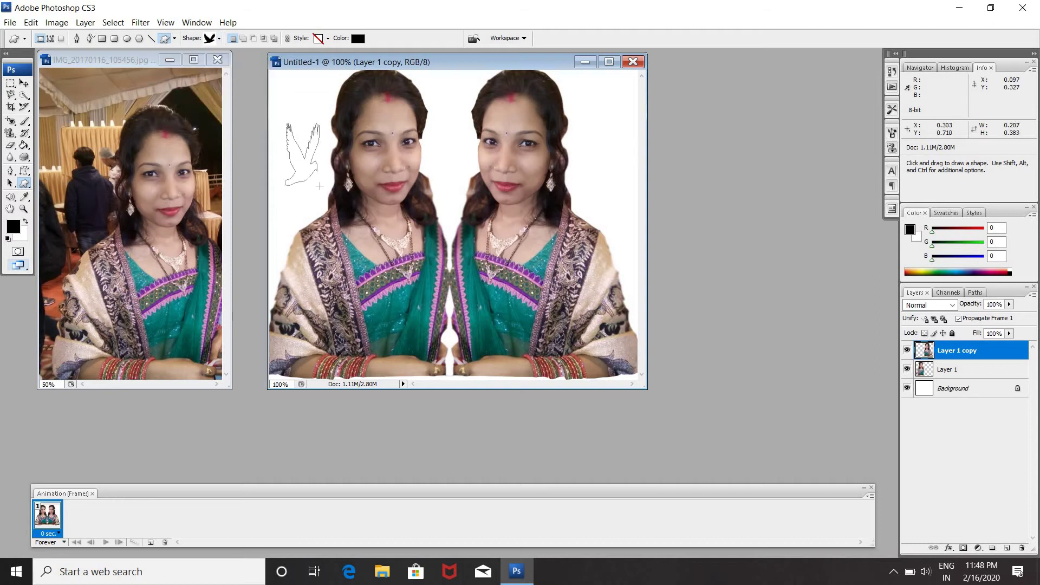
left_click(329, 39)
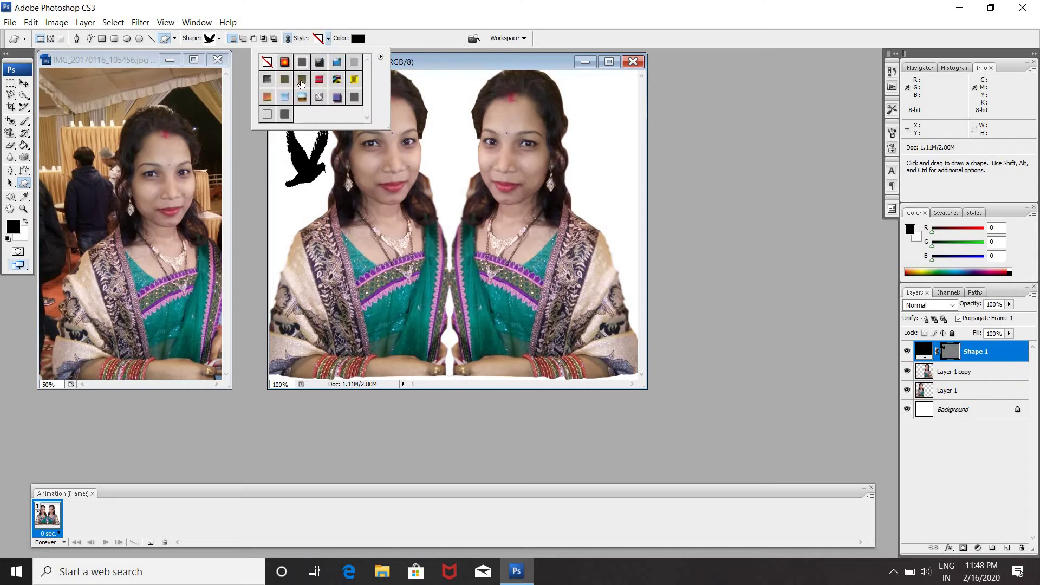
left_click(302, 79)
left_click(334, 97)
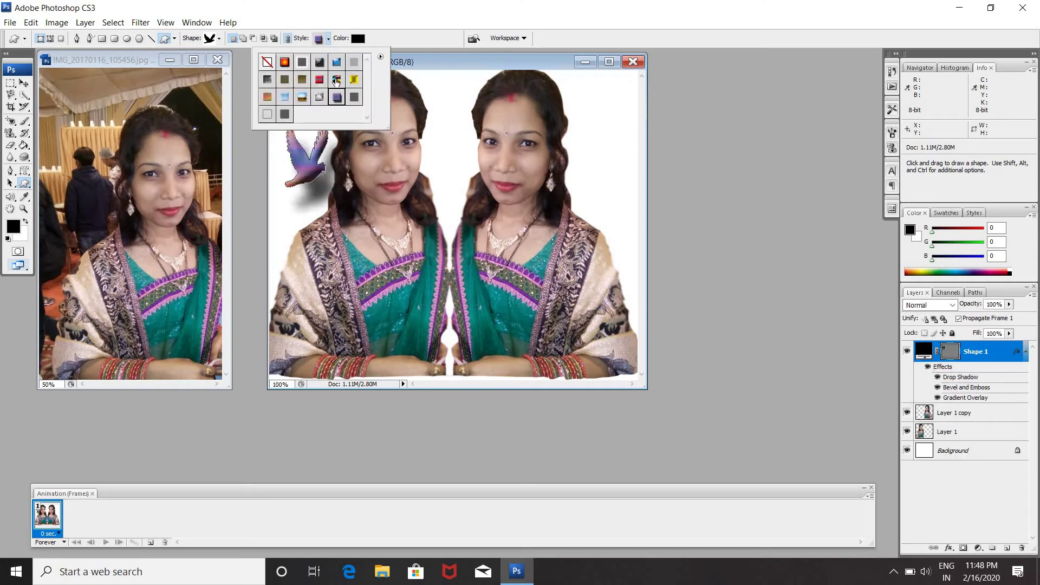
left_click(336, 79)
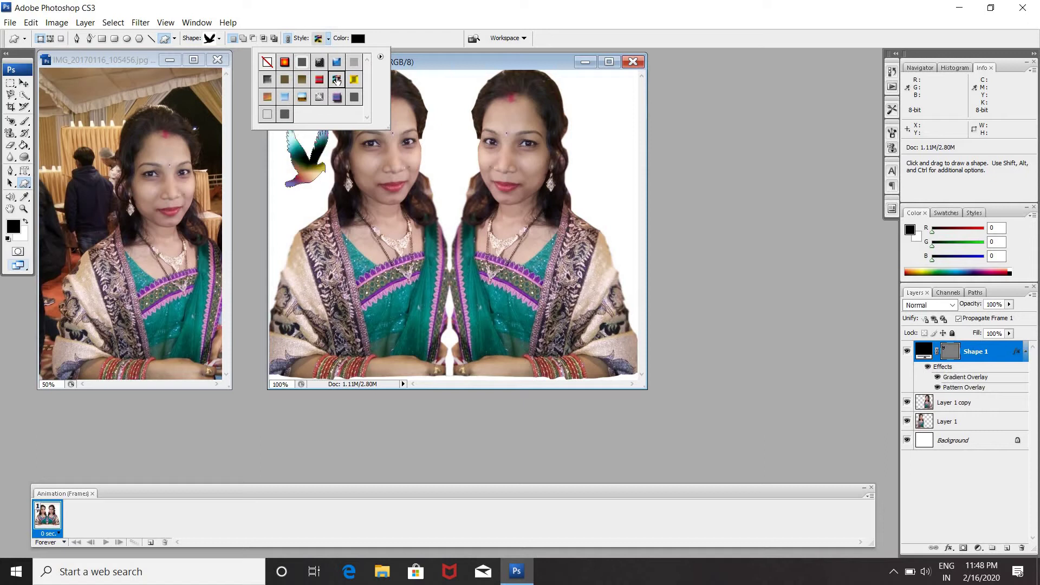
left_click(284, 62)
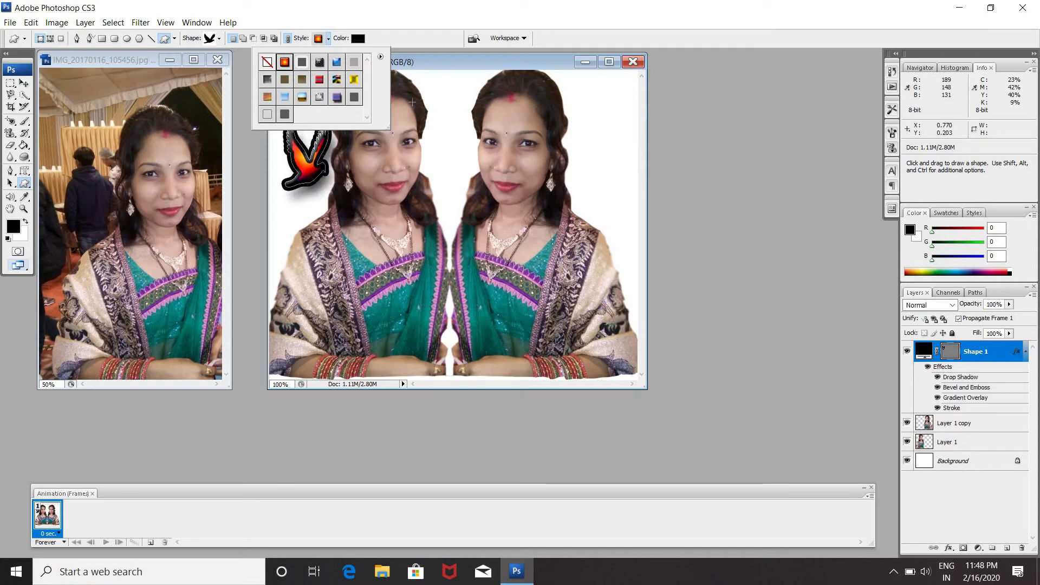
left_click(599, 113)
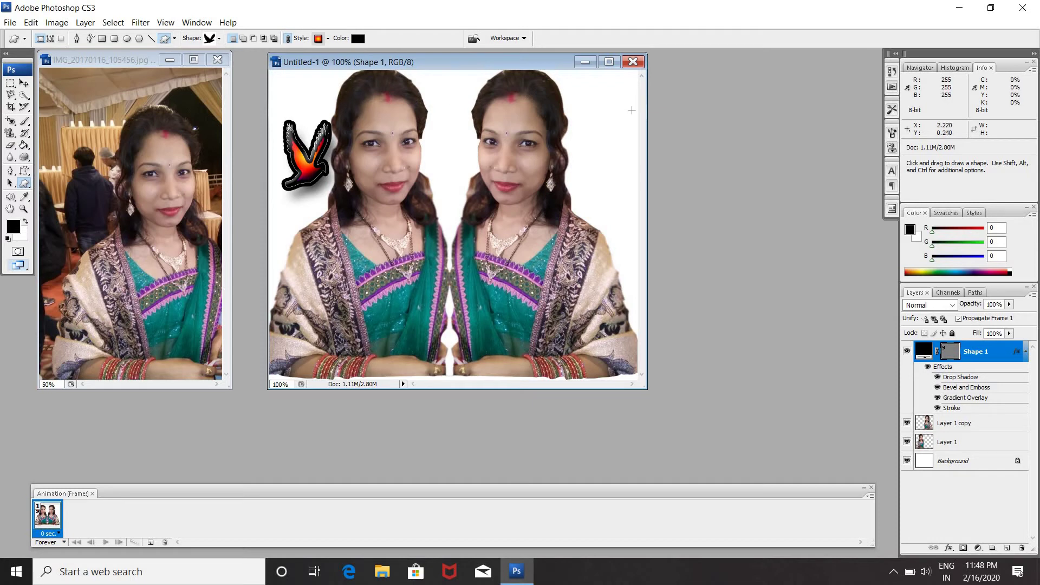
Draw a second bird, flipped horizontally, in the top-right corner.
left_click_drag(632, 108, 578, 185)
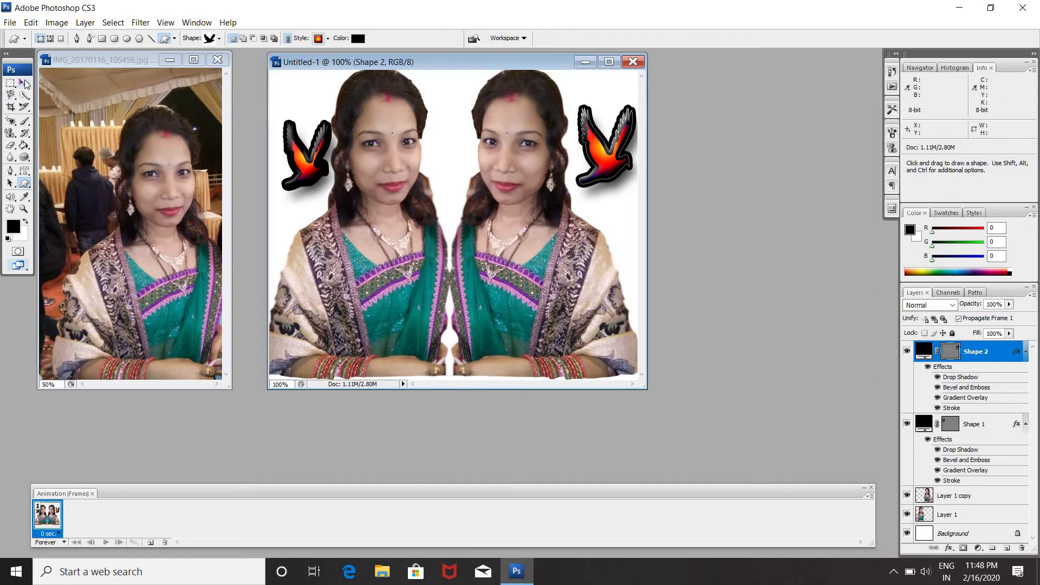
left_click(25, 83)
key("ctrl+t")
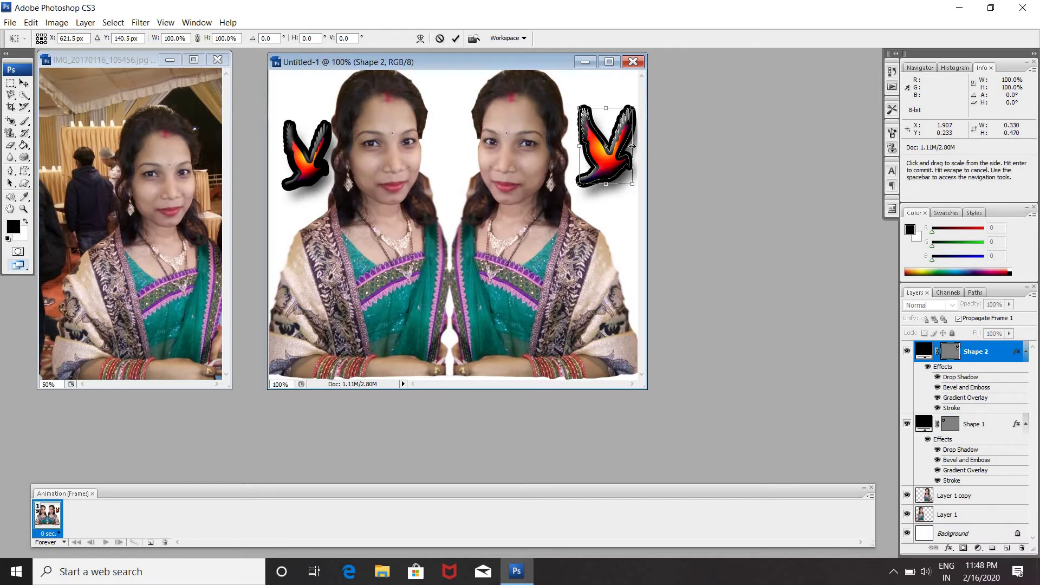
left_click_drag(538, 167, 533, 189)
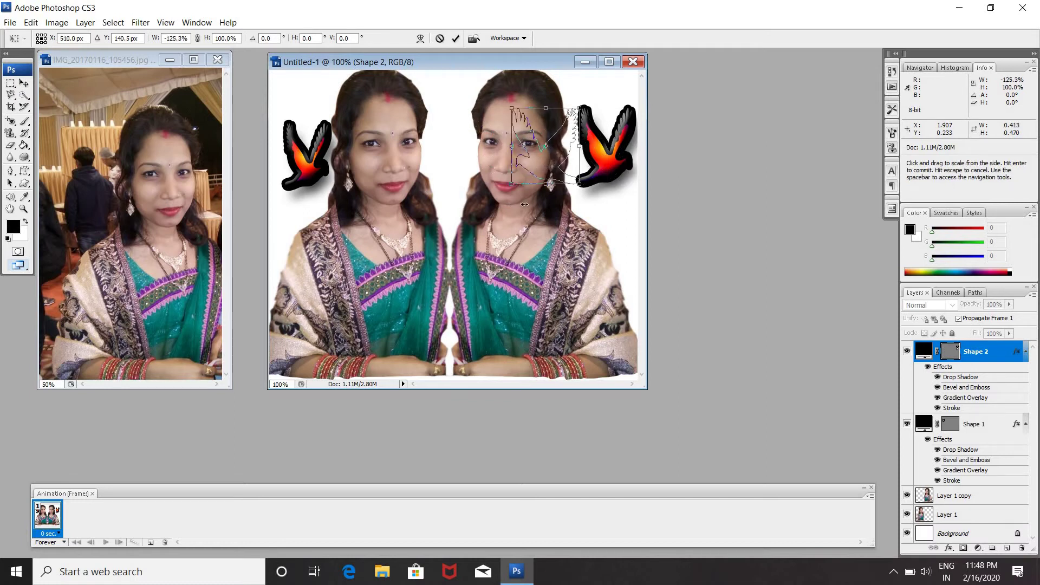
left_click_drag(547, 167, 606, 171)
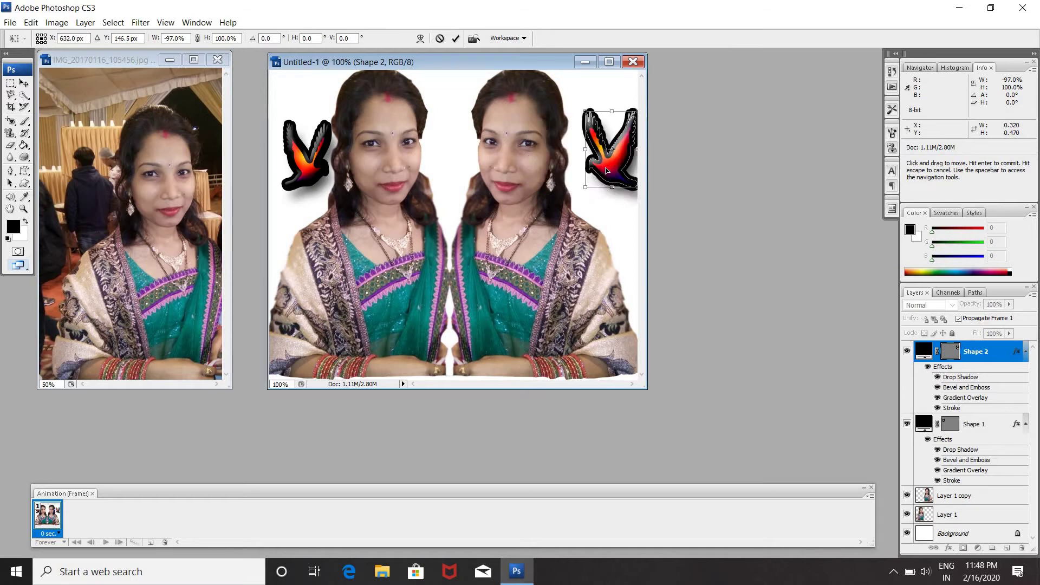
key("Return")
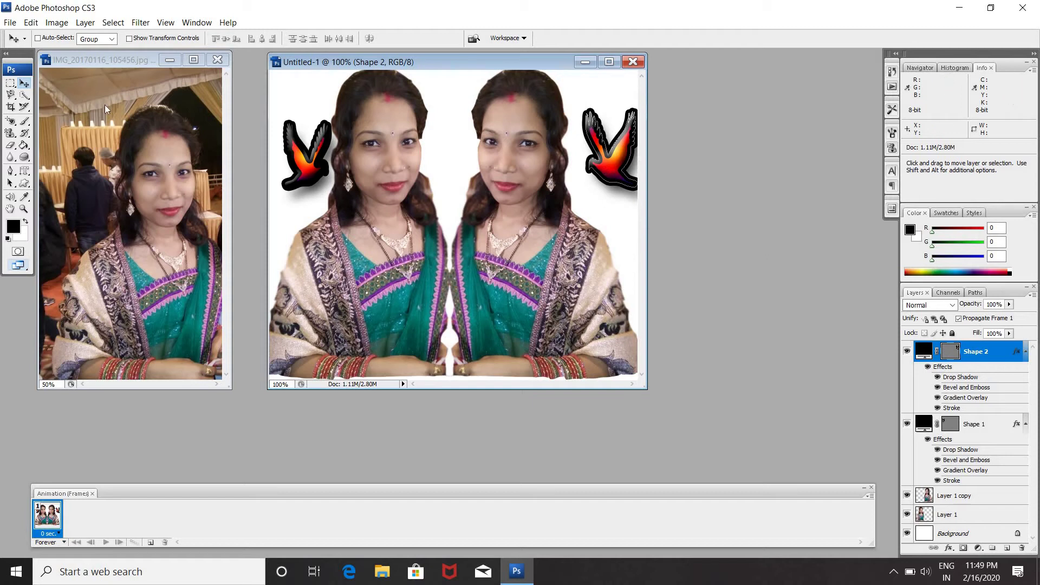
Save the image to the Desktop as JPEG file 'tanu' at High quality 8.
left_click(10, 22)
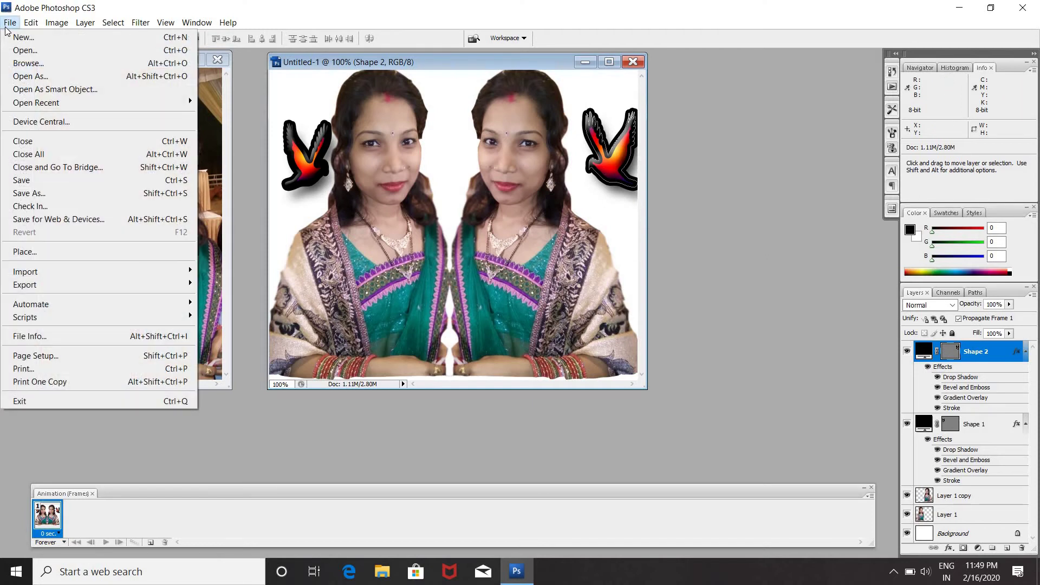
left_click(48, 181)
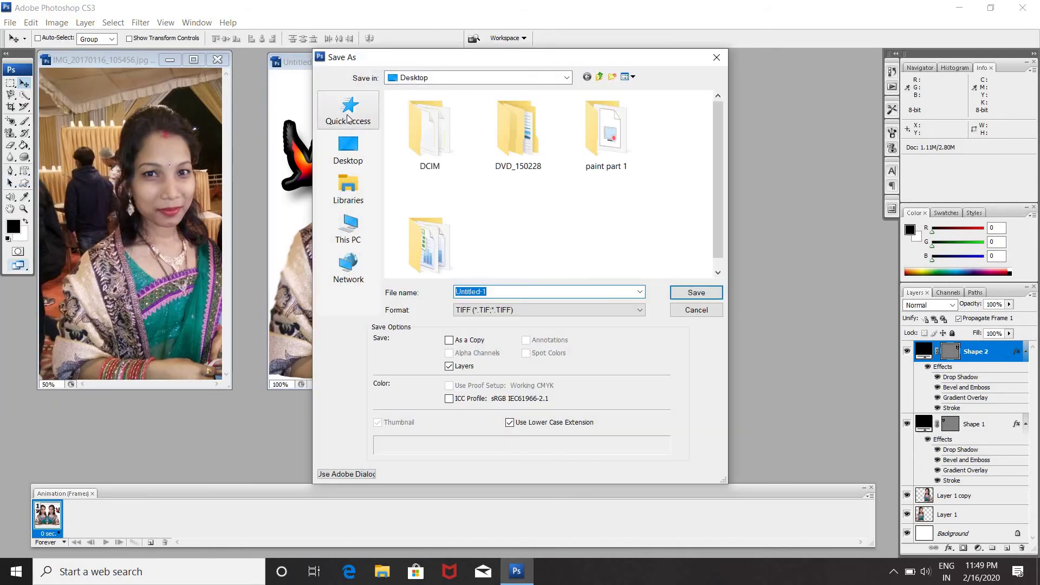
left_click(498, 310)
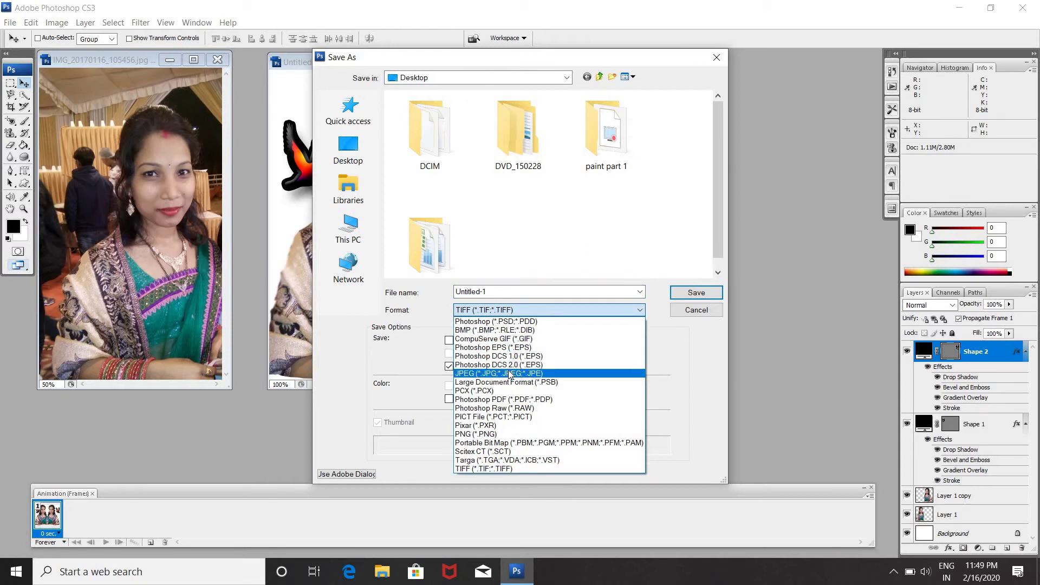
left_click(509, 374)
left_click(501, 291)
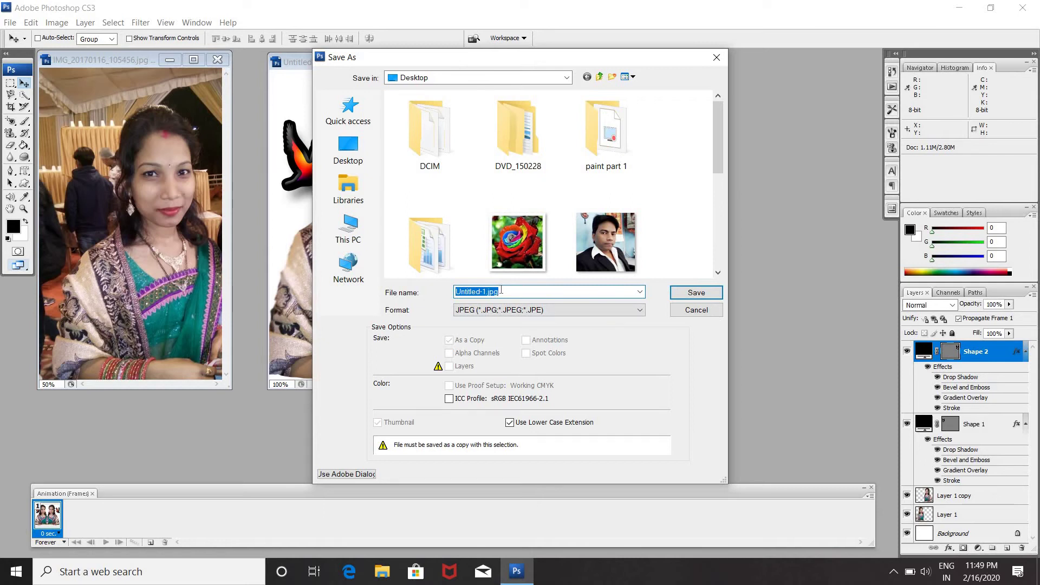
type("tanu")
left_click(689, 294)
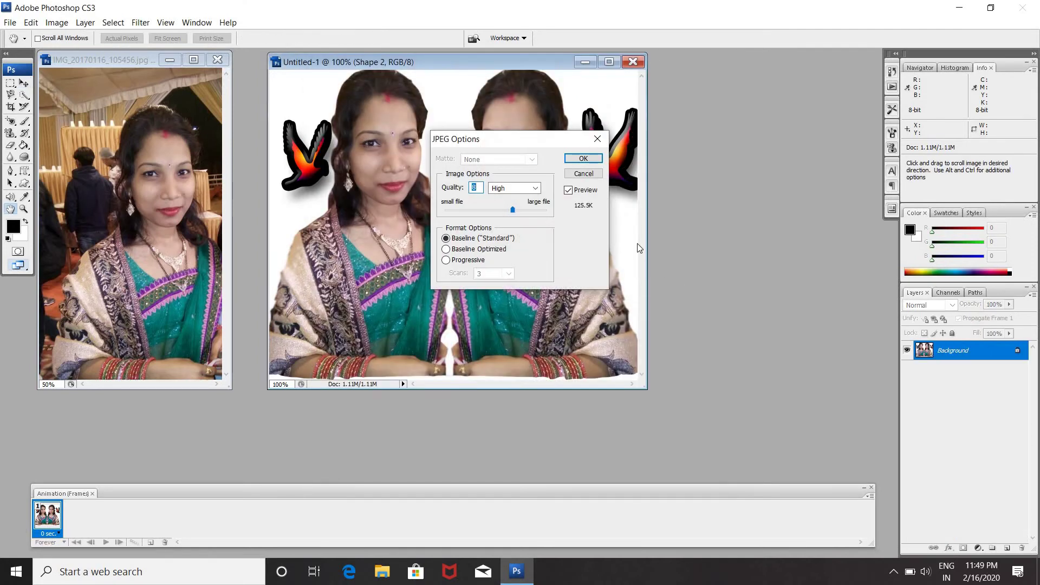
left_click(580, 158)
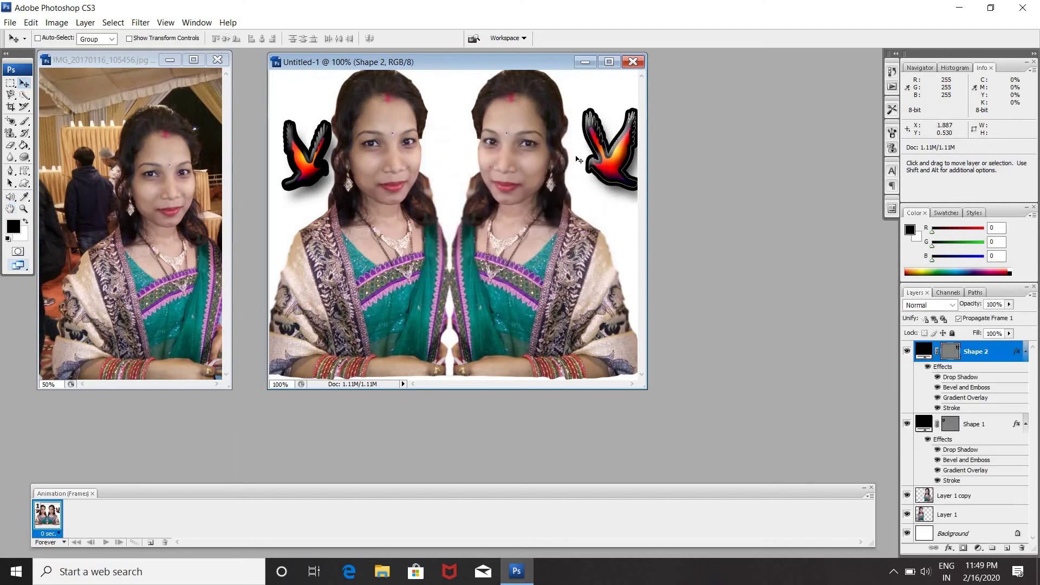
Minimize Photoshop and open the saved tanu.jpg in Windows Photos.
left_click(965, 10)
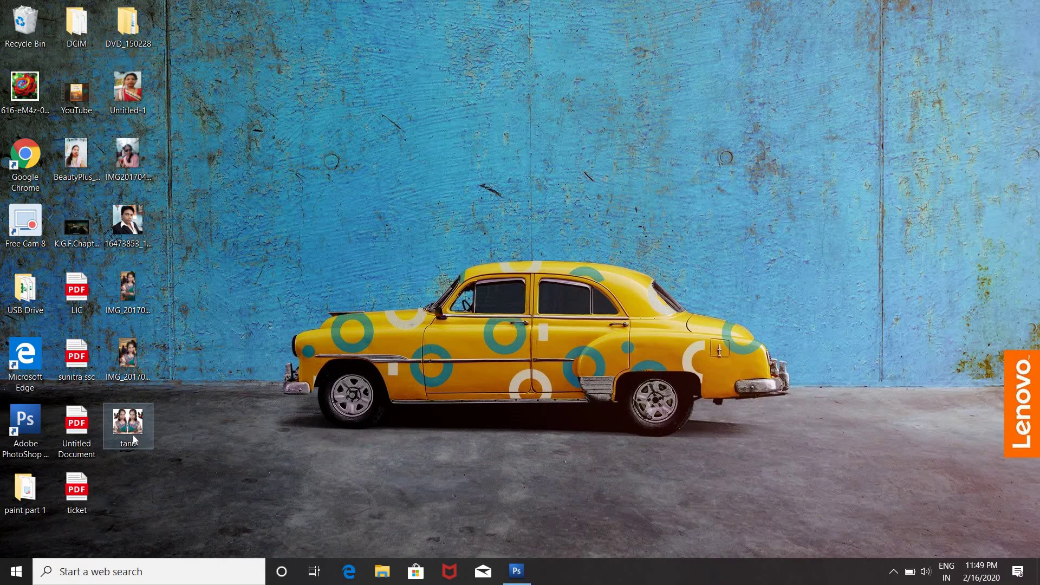
double_click(134, 439)
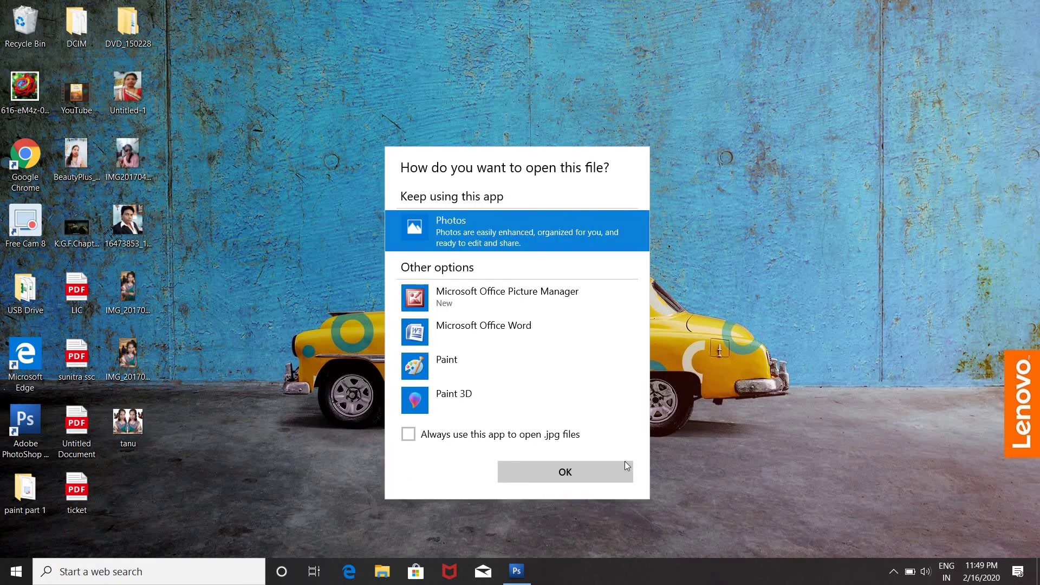
left_click(591, 467)
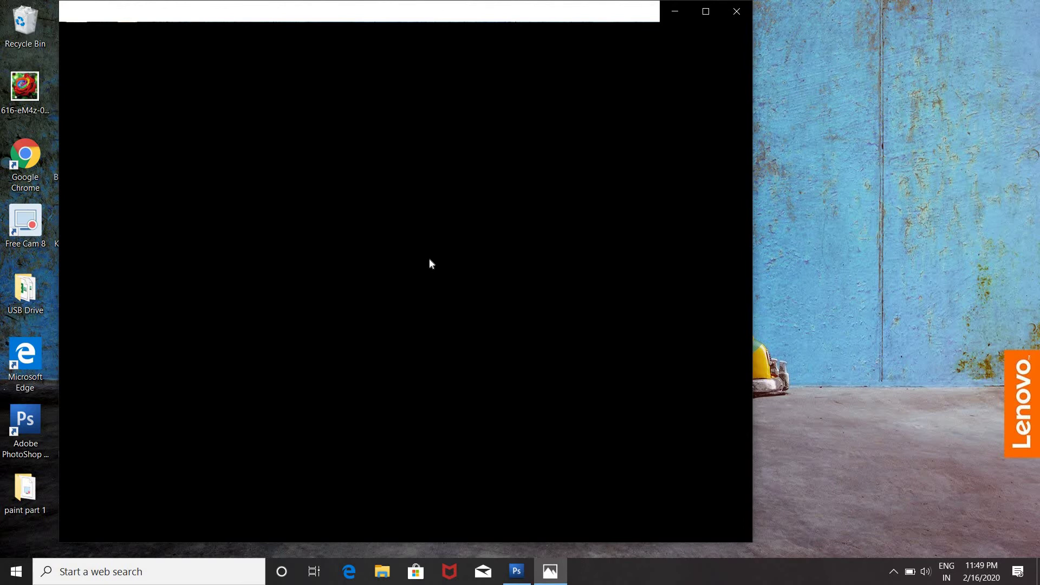
left_click(706, 11)
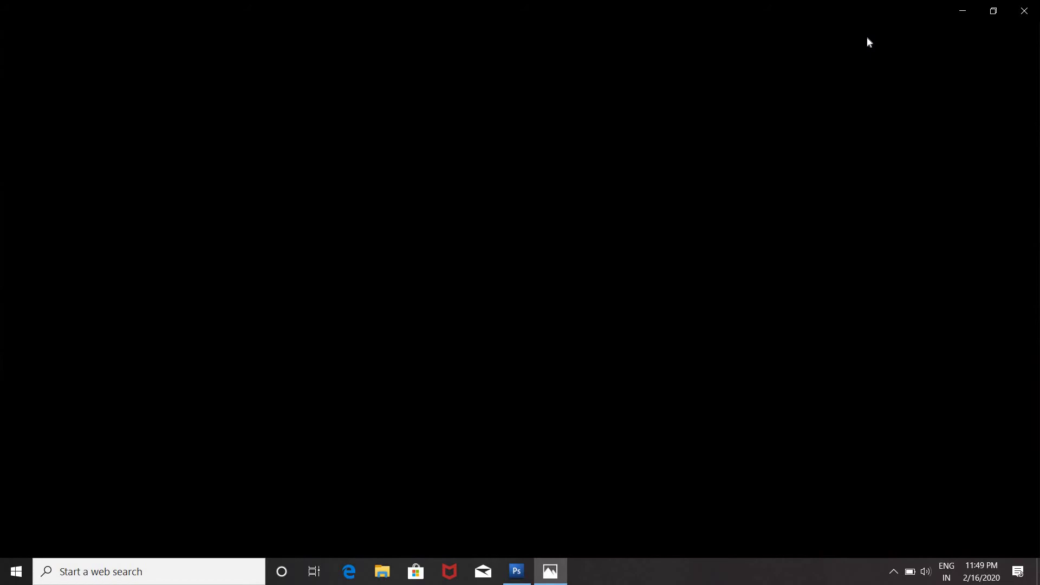
left_click(963, 18)
Refresh the desktop, preview the mirrored portrait, then close Photos and return to Photoshop.
right_click(618, 173)
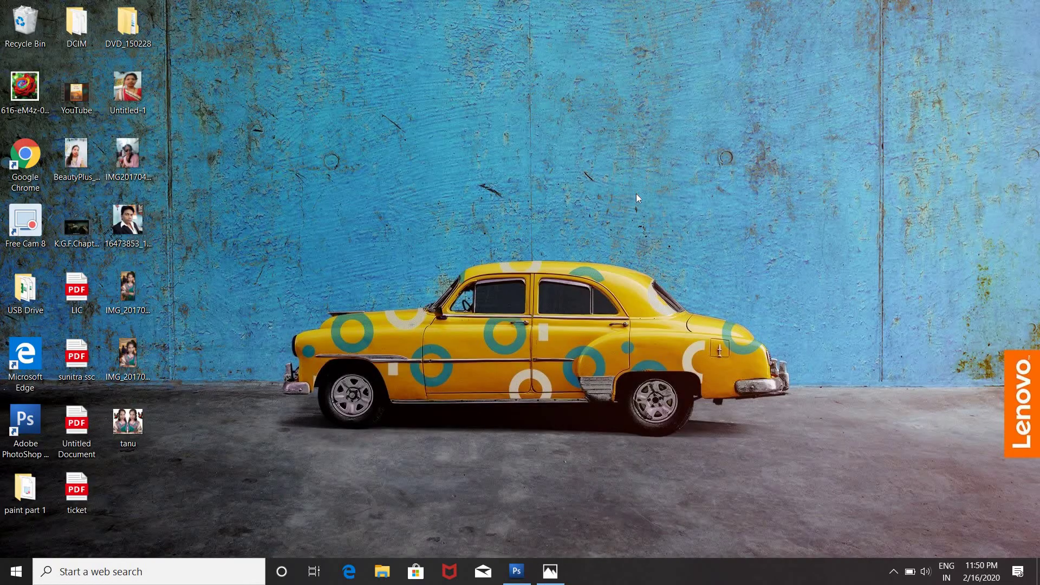
left_click(645, 210)
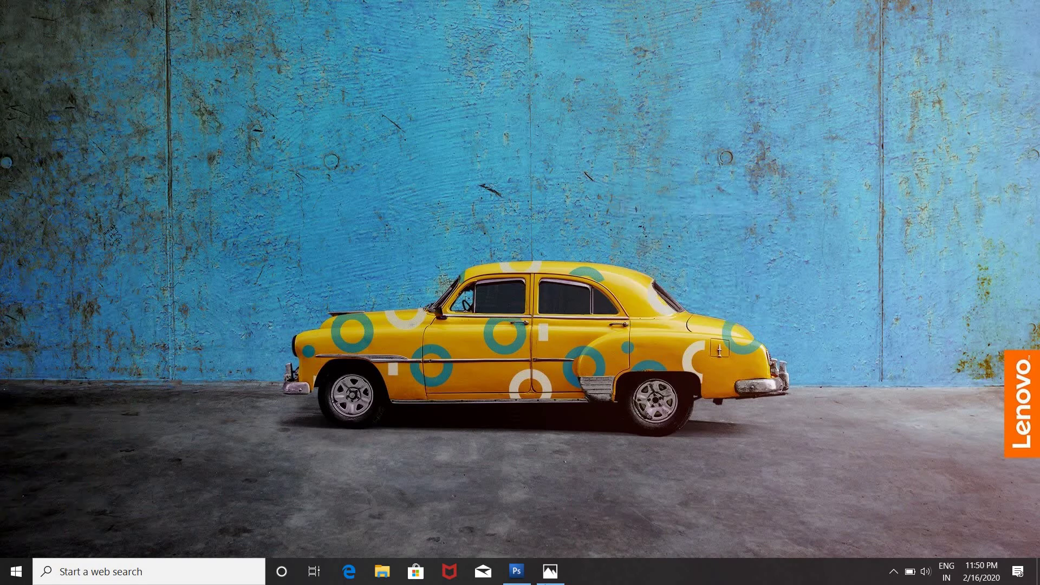
left_click(550, 572)
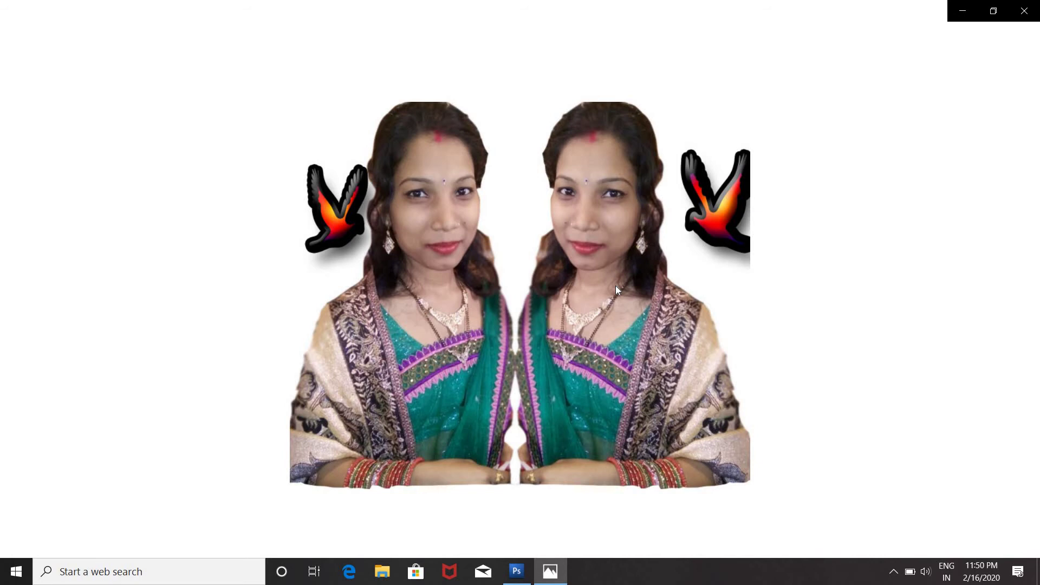
left_click(1025, 11)
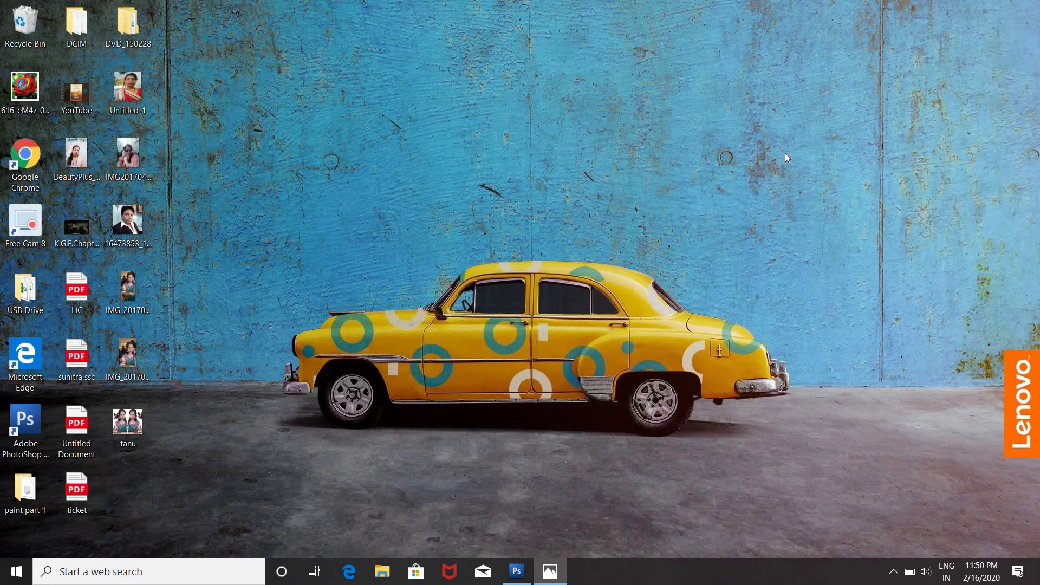
left_click(517, 575)
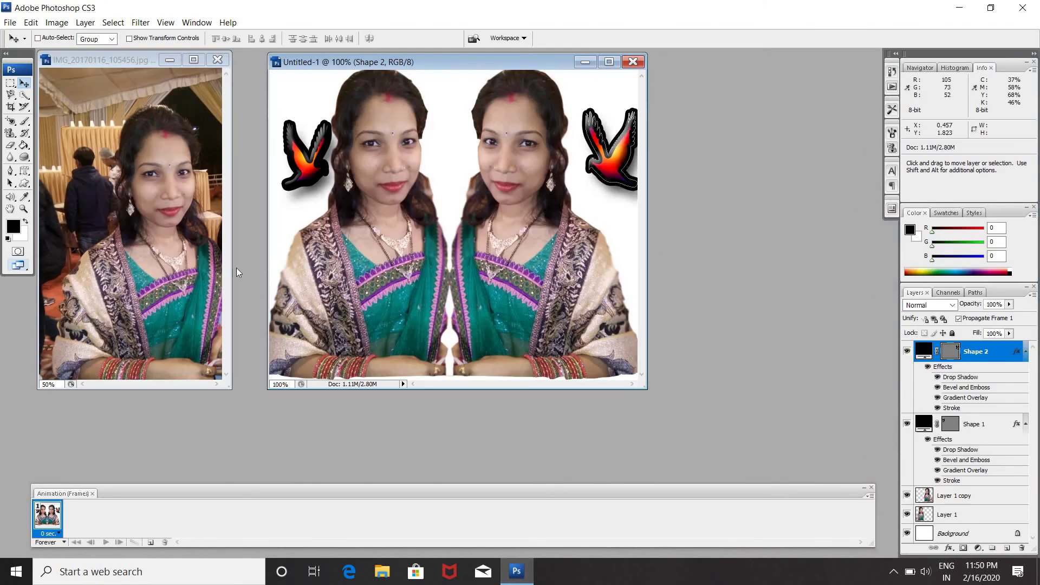
Create a new blank document, Untitled-2, with default settings.
left_click(9, 24)
left_click(21, 38)
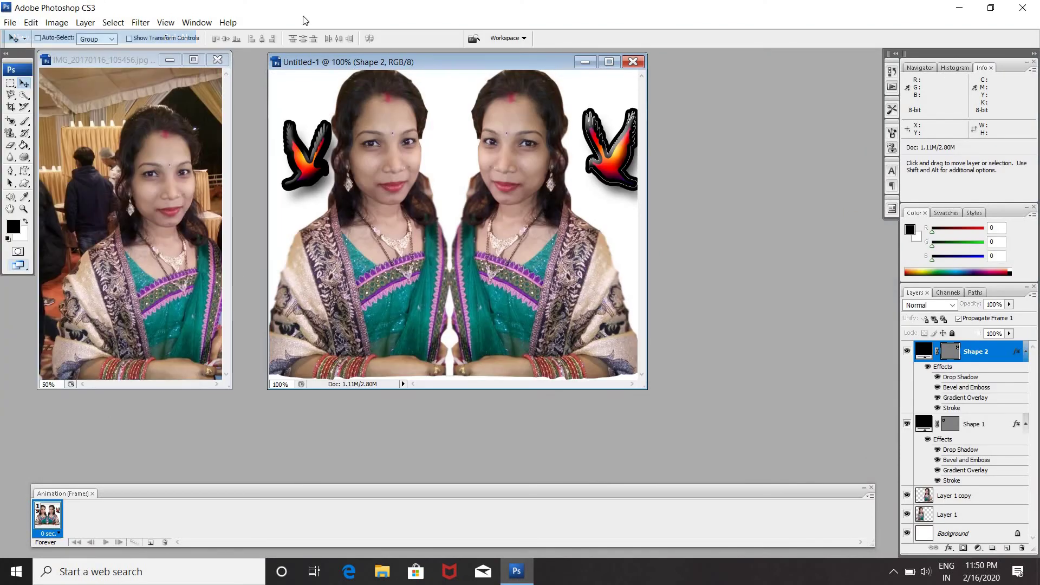
left_click(629, 154)
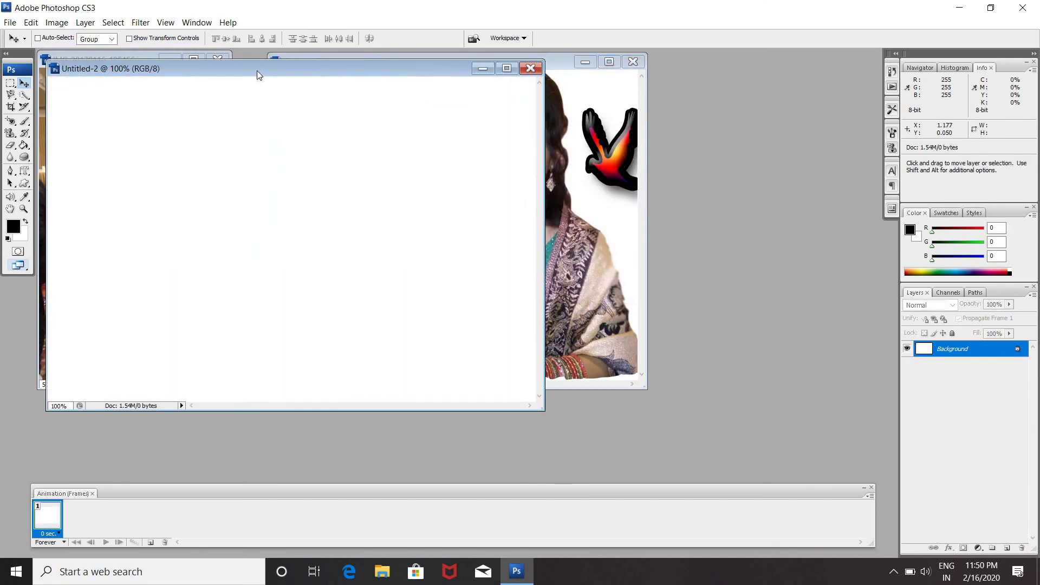
left_click_drag(256, 66, 333, 95)
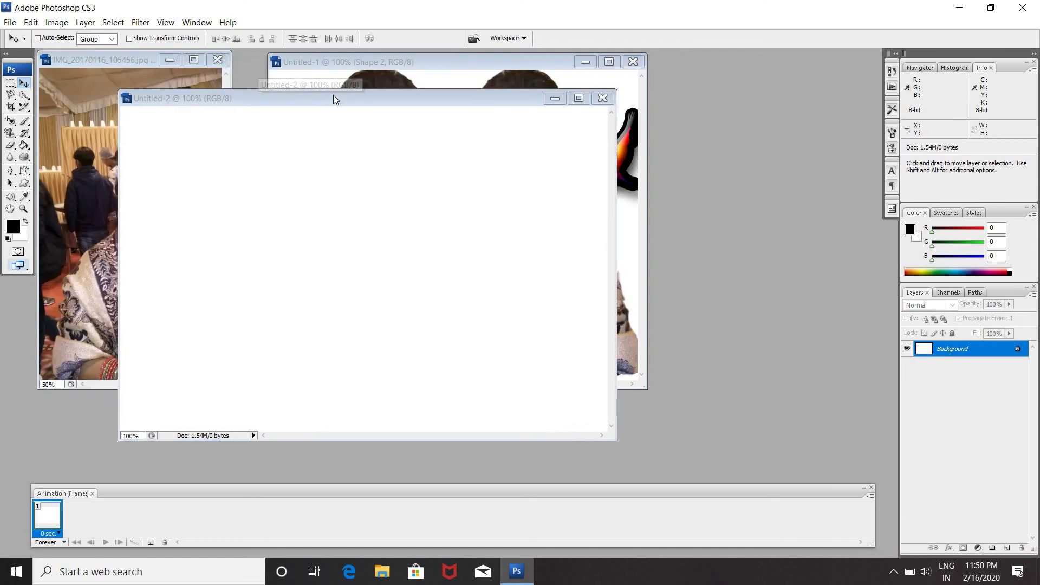
Load the Frames set into the Custom Shape tool, replacing the current shapes.
left_click(25, 184)
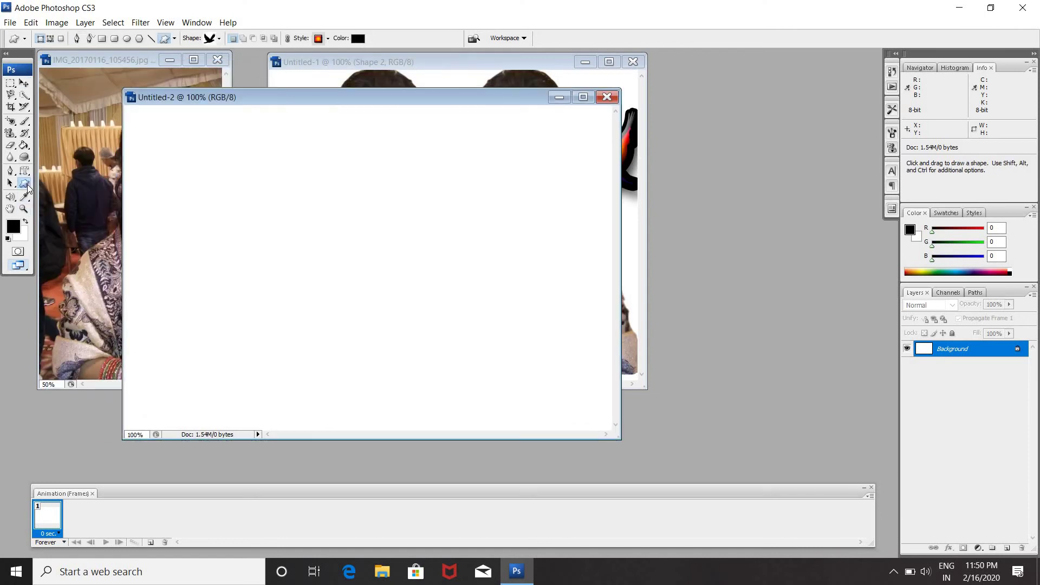
left_click(219, 39)
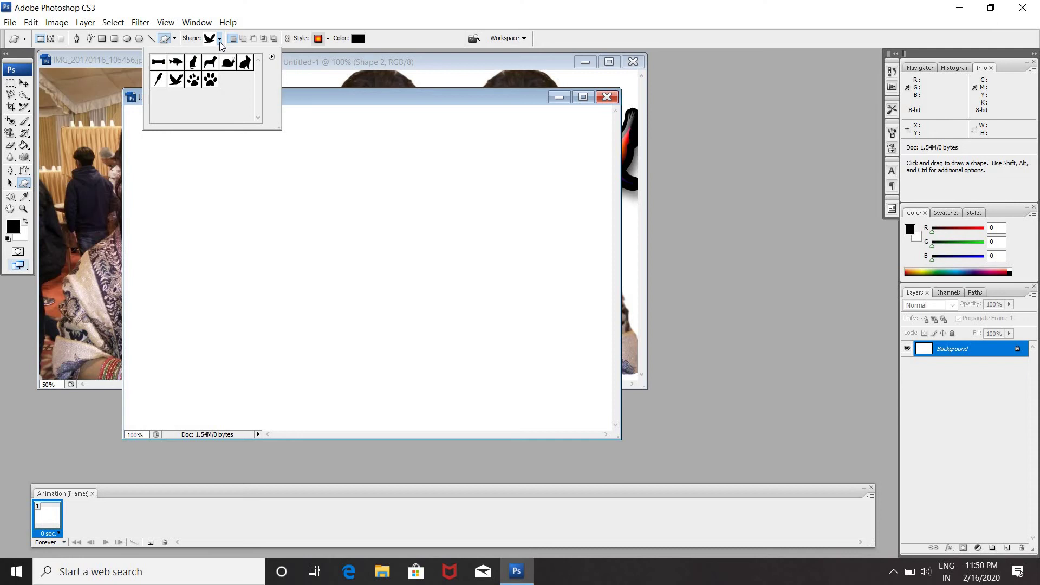
left_click(272, 57)
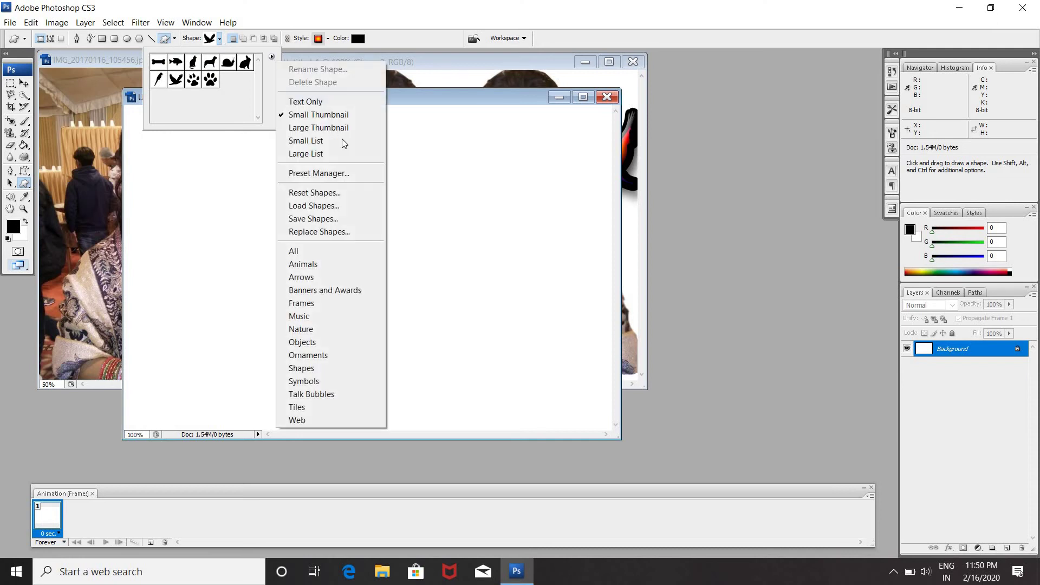
left_click(319, 305)
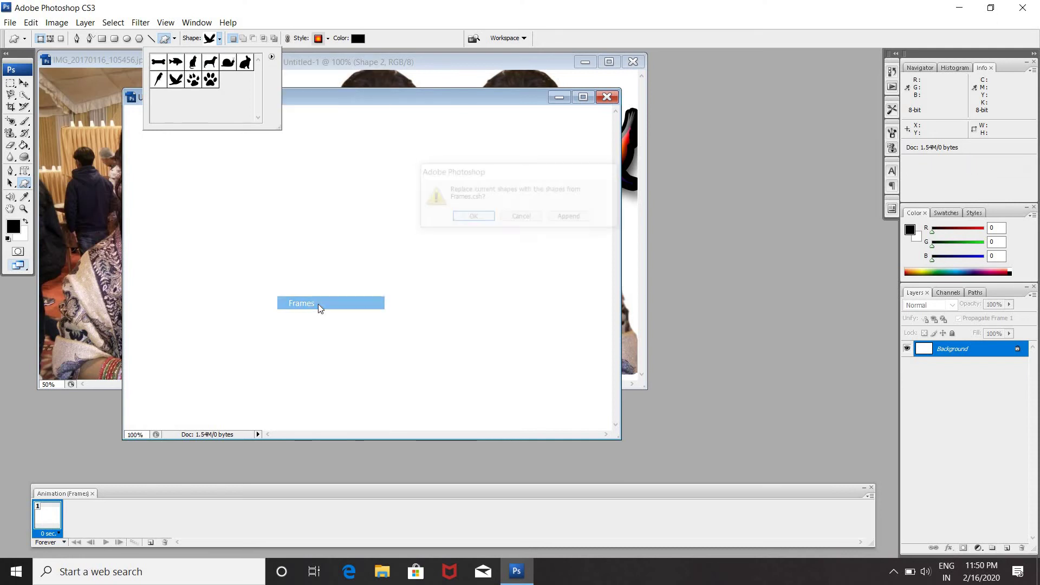
left_click(471, 218)
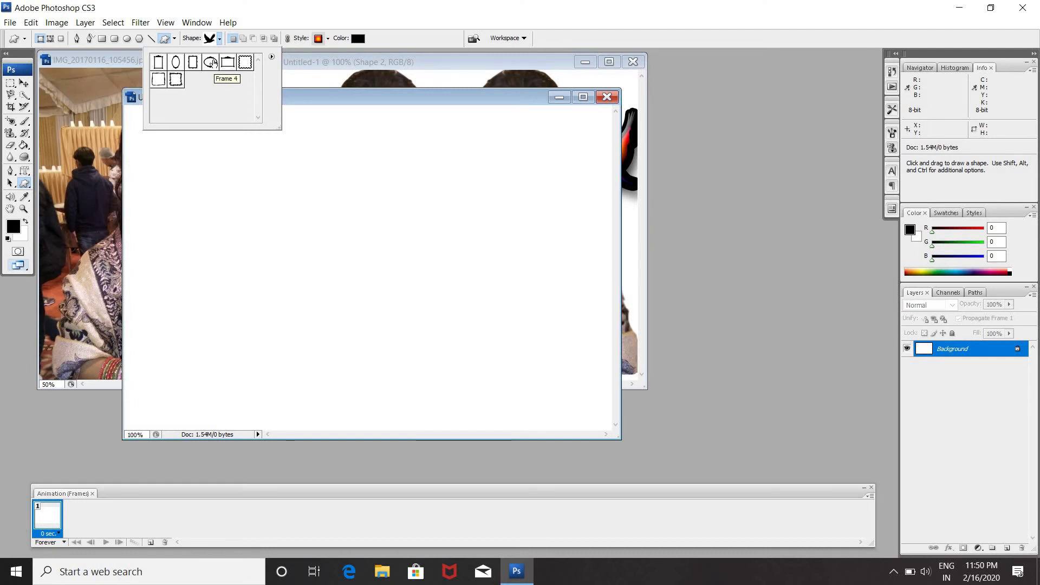
Draw the oval Frame 4 on Untitled-2 and give it the purple bevelled style.
left_click(212, 63)
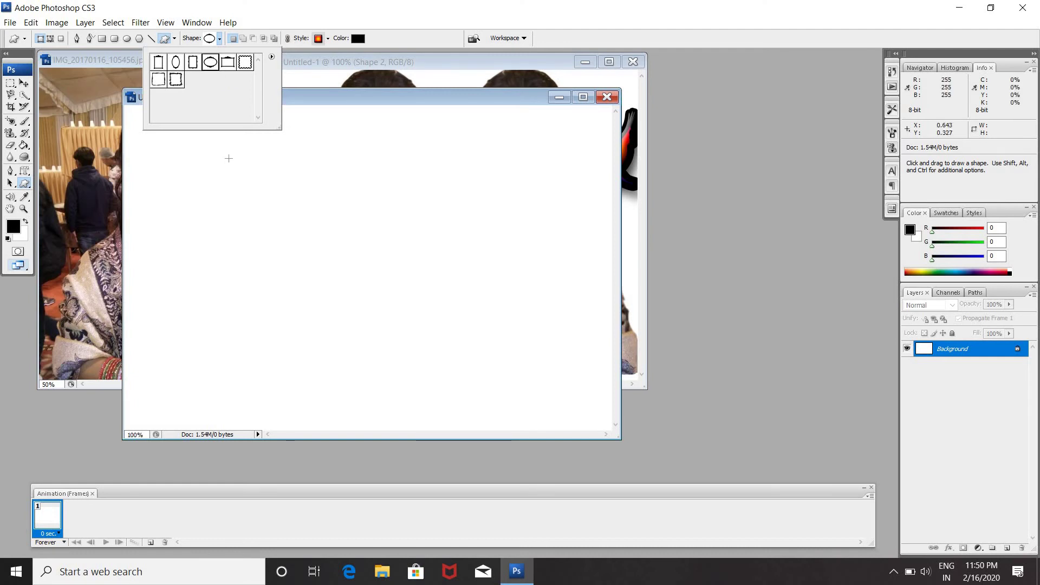
left_click(226, 140)
mouse_move(226, 139)
left_mouse_down()
mouse_move(466, 342)
mouse_move(485, 418)
left_mouse_up()
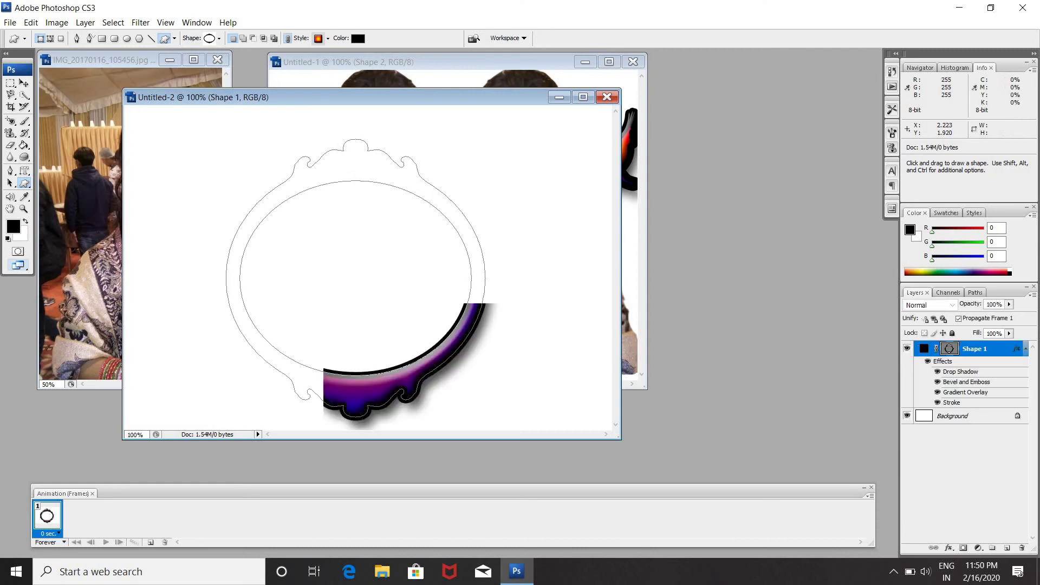
left_click(322, 39)
left_click(320, 62)
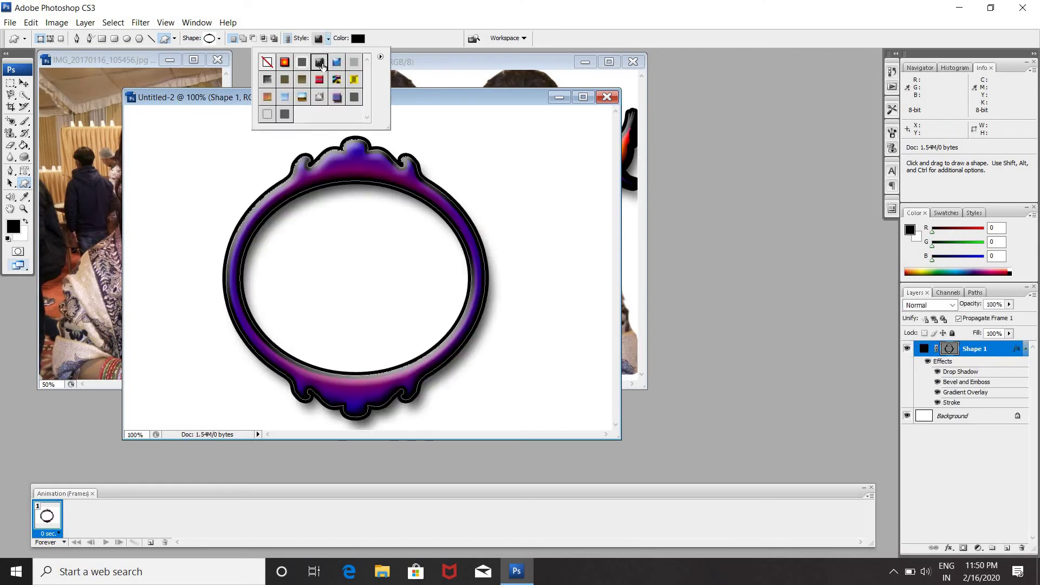
left_click(336, 62)
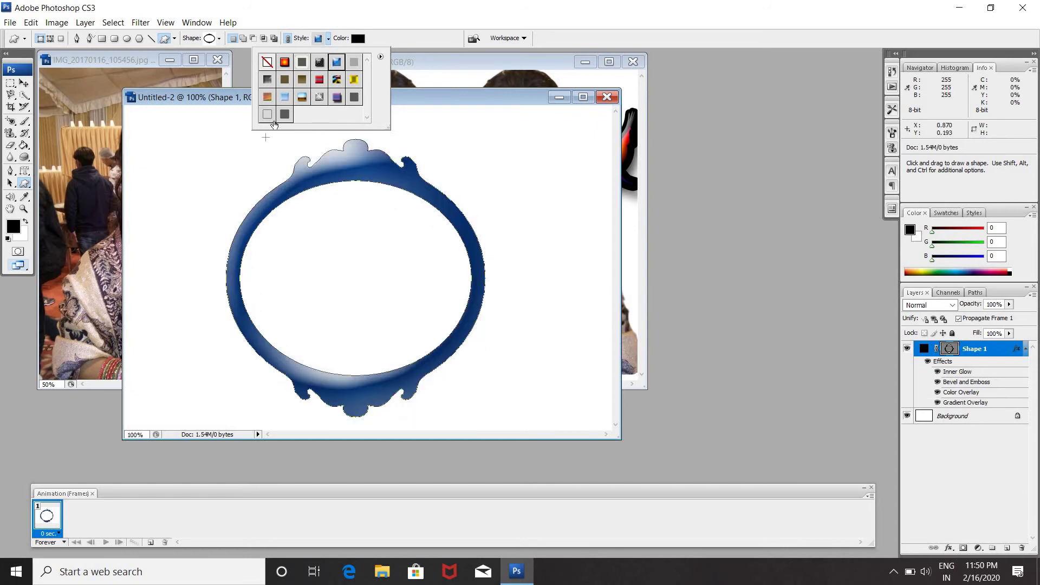
left_click(285, 97)
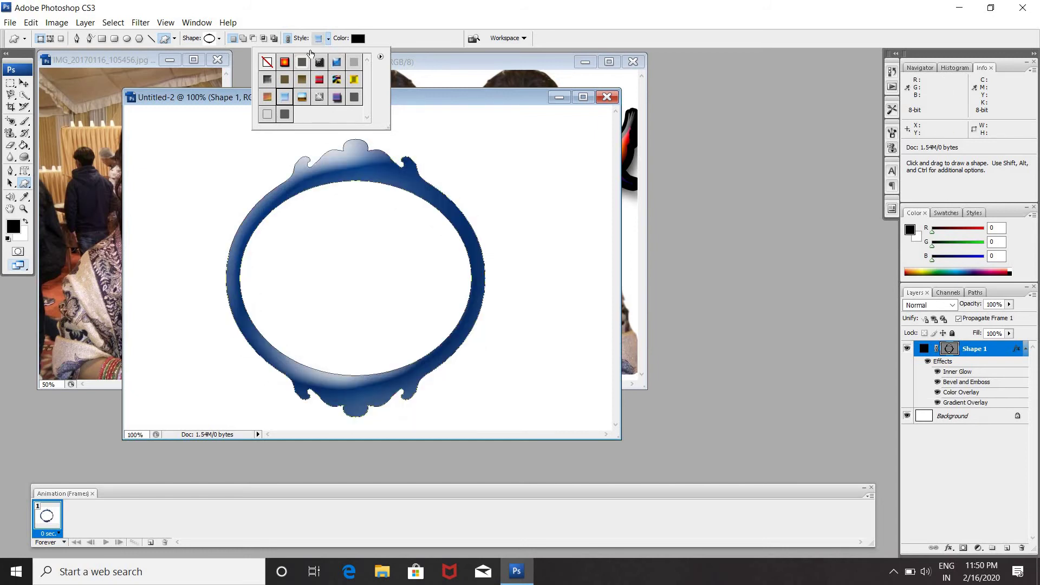
left_click(285, 62)
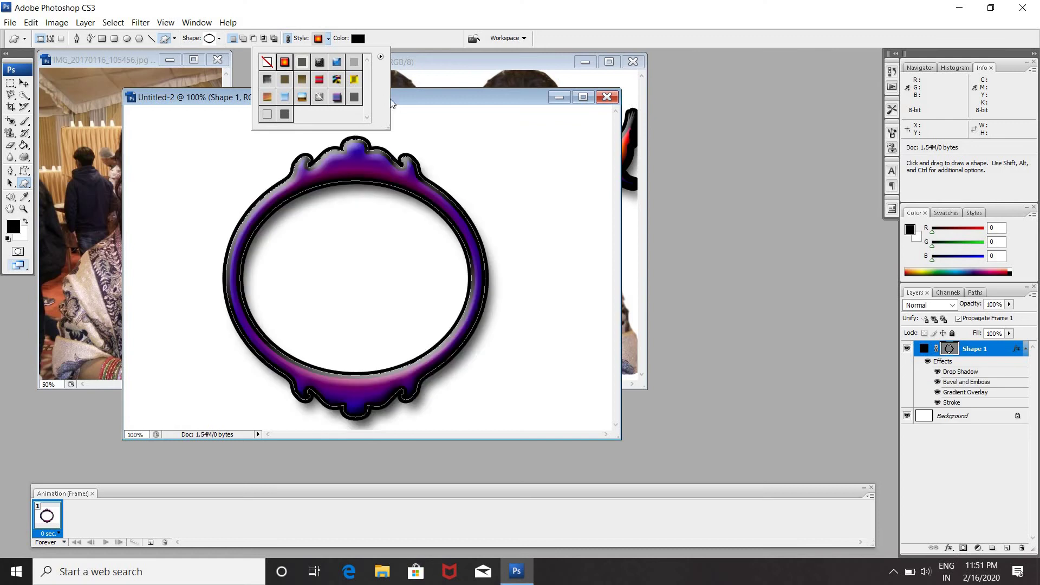
Undo a stray ellipse and close the IMG_20170116_105456 photo.
left_click(471, 61)
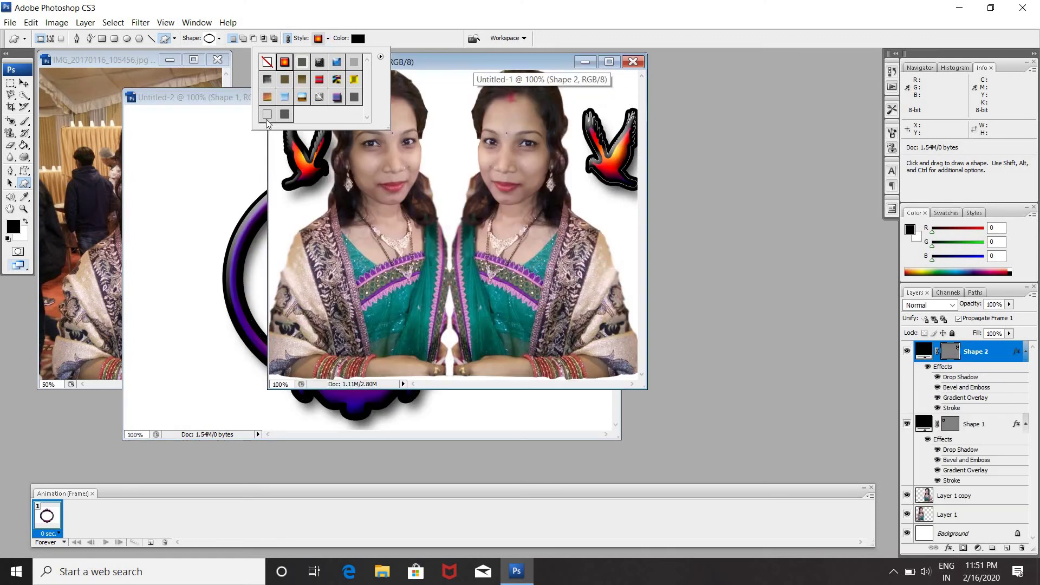
left_click(59, 120)
left_click_drag(59, 114, 207, 85)
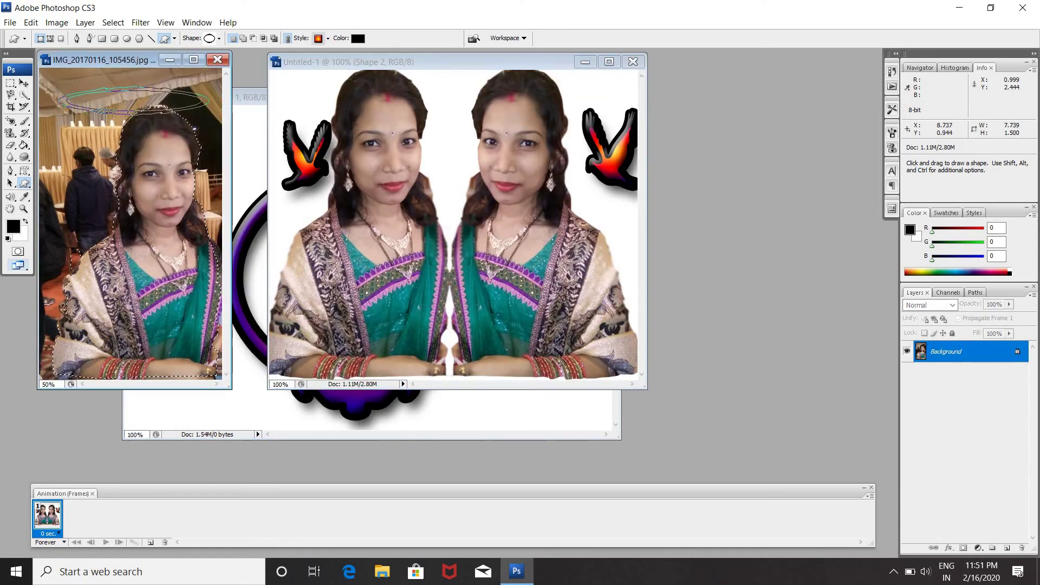
key("ctrl+z")
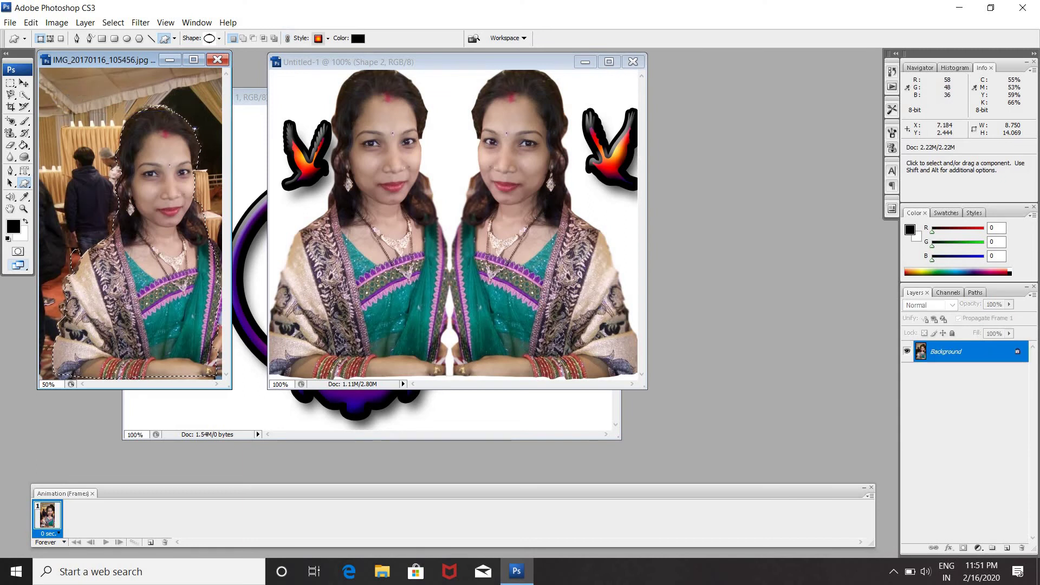
left_click(246, 97)
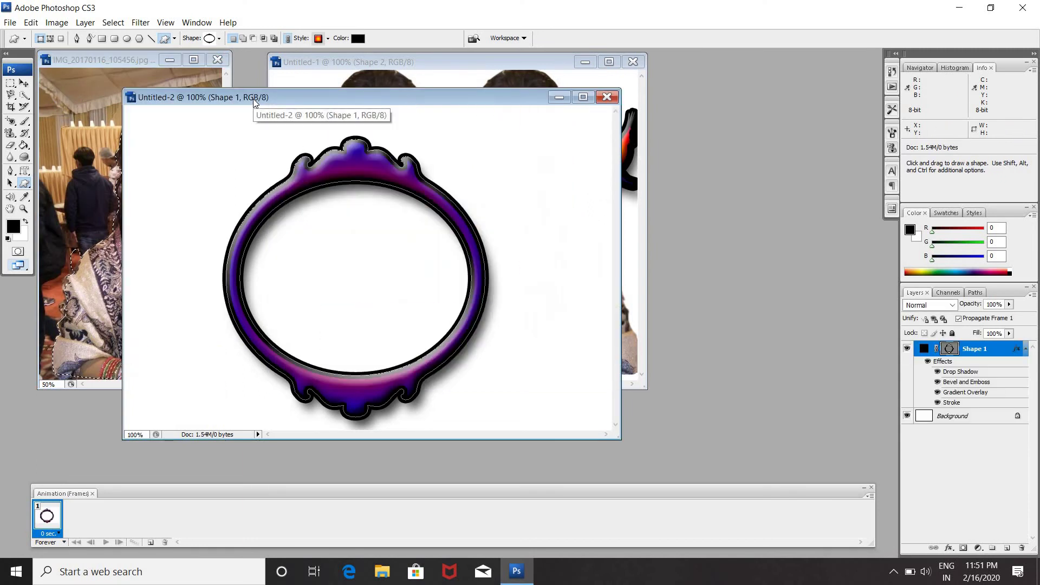
left_click(218, 59)
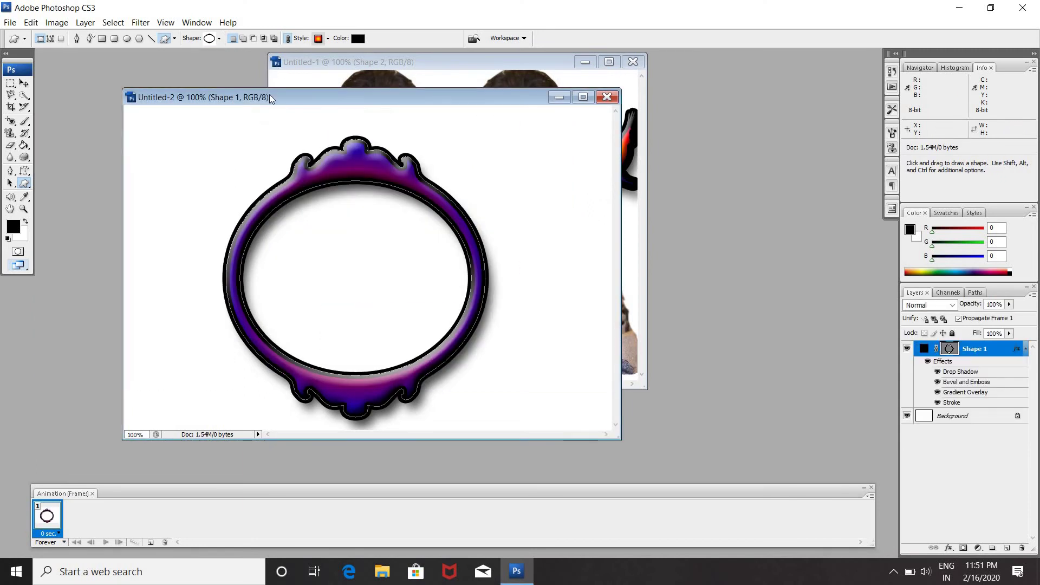
left_click_drag(268, 98, 457, 81)
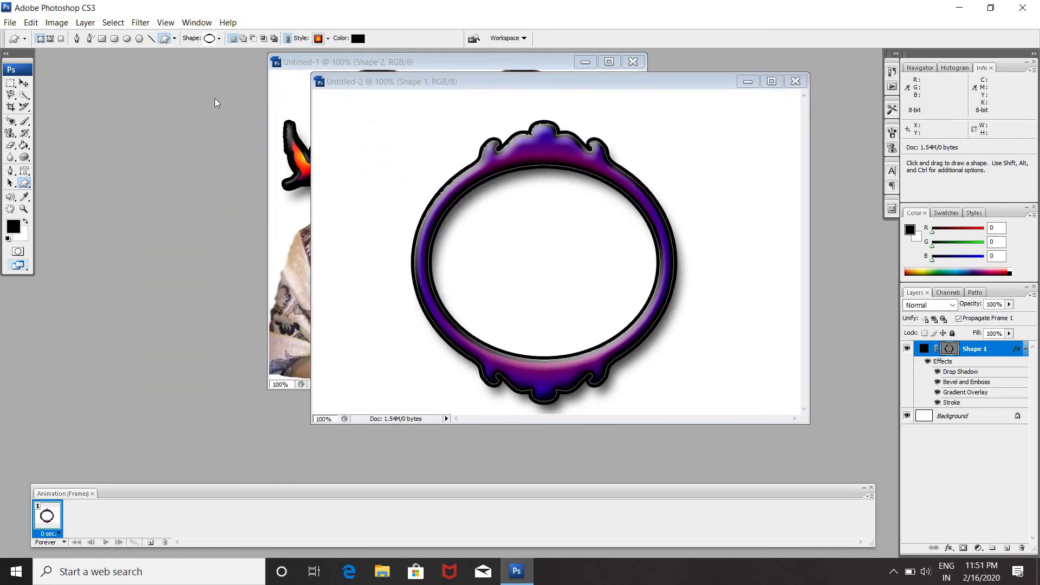
Open IMG20170417130427.jpg, the woman in sunglasses, from the Open dialog.
double_click(83, 145)
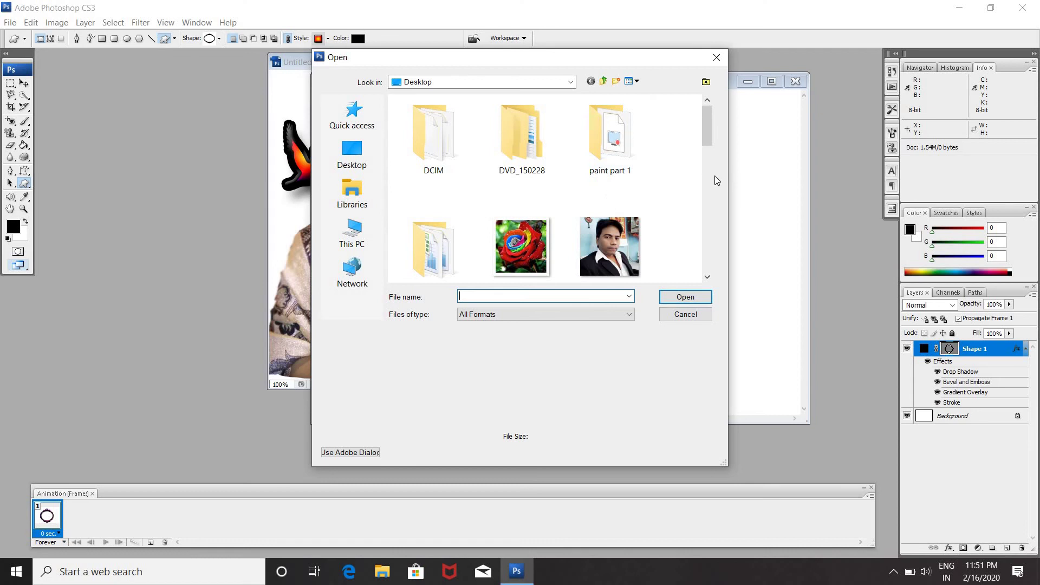
left_click(709, 174)
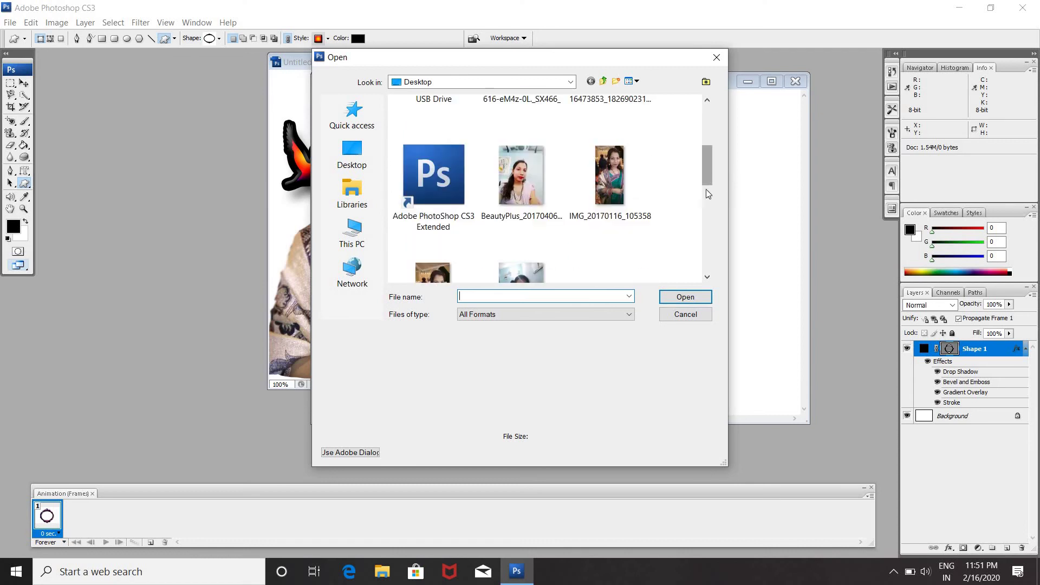
left_click(702, 204)
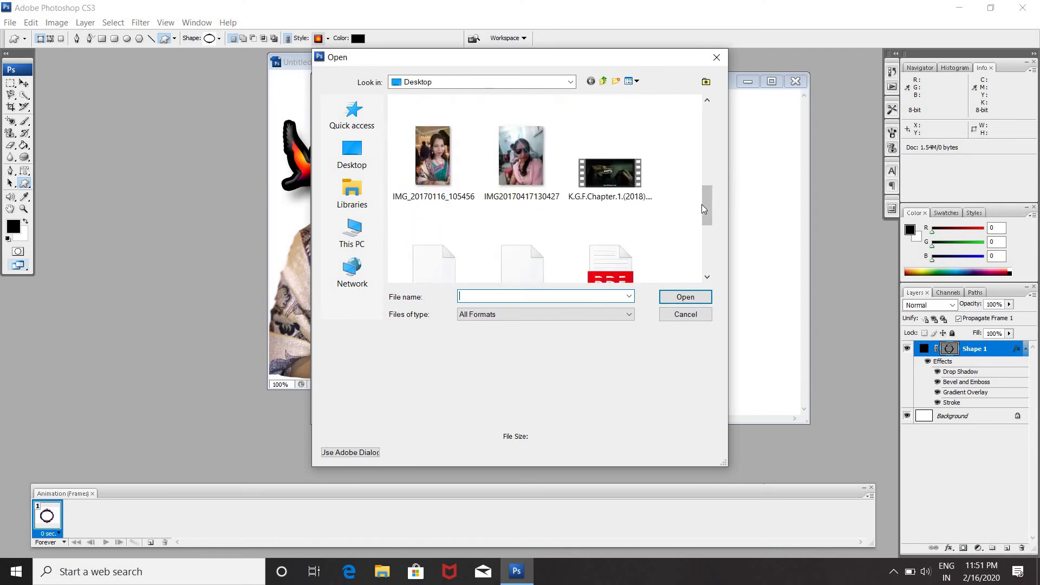
left_click(524, 115)
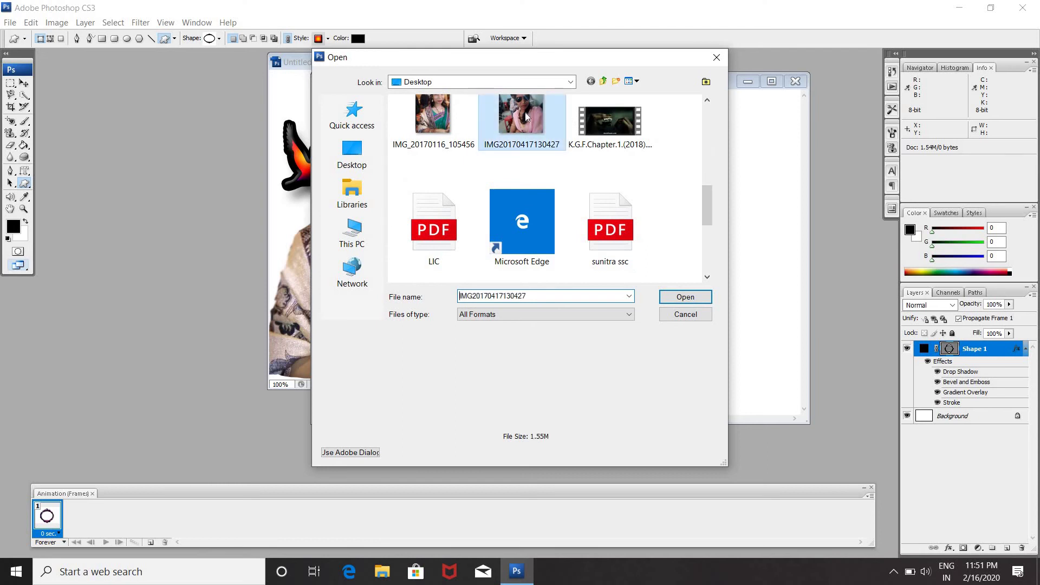
left_click(685, 297)
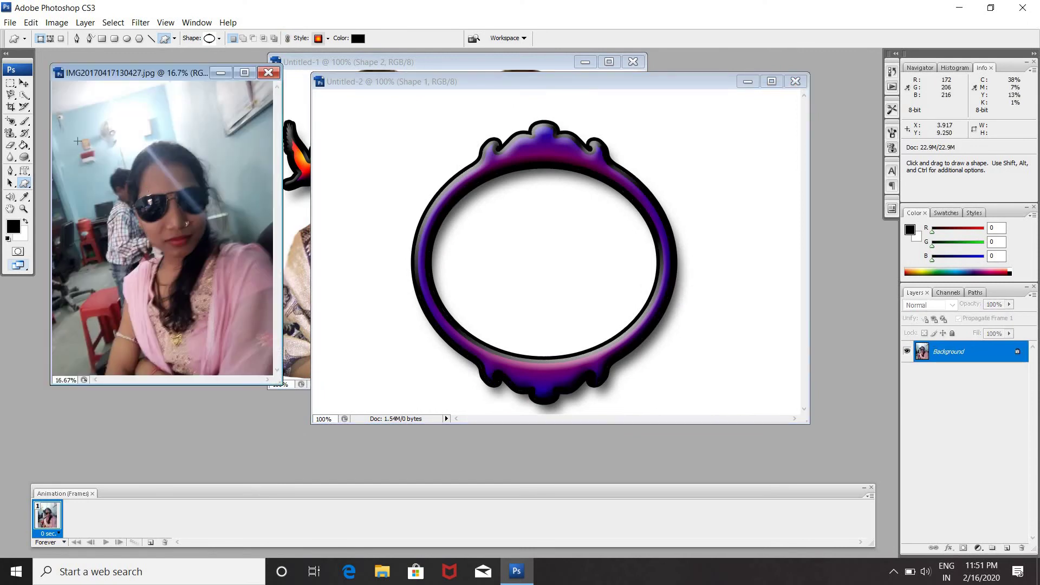
Copy an elliptical selection of the woman's face and shoulders into Untitled-2 as Layer 1.
left_click(10, 83)
right_click(10, 82)
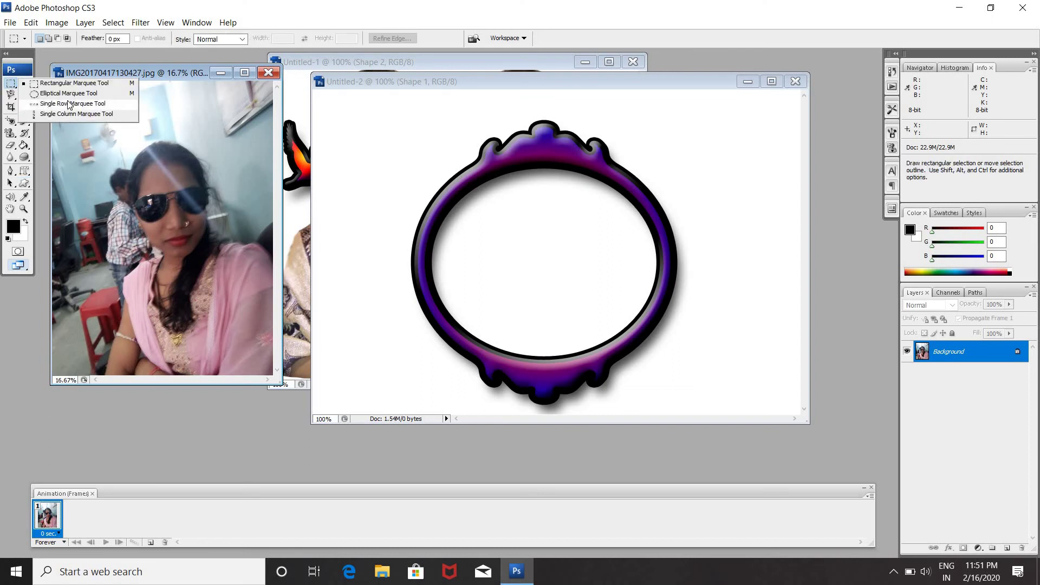
left_click(68, 95)
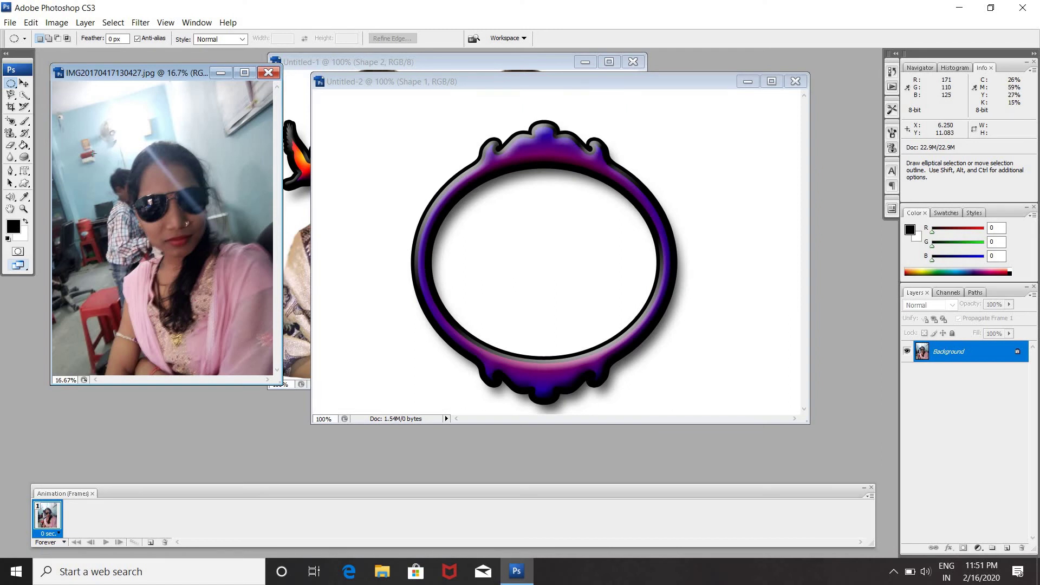
mouse_move(94, 153)
left_mouse_down()
mouse_move(251, 332)
mouse_move(263, 367)
left_mouse_up()
left_click(25, 83)
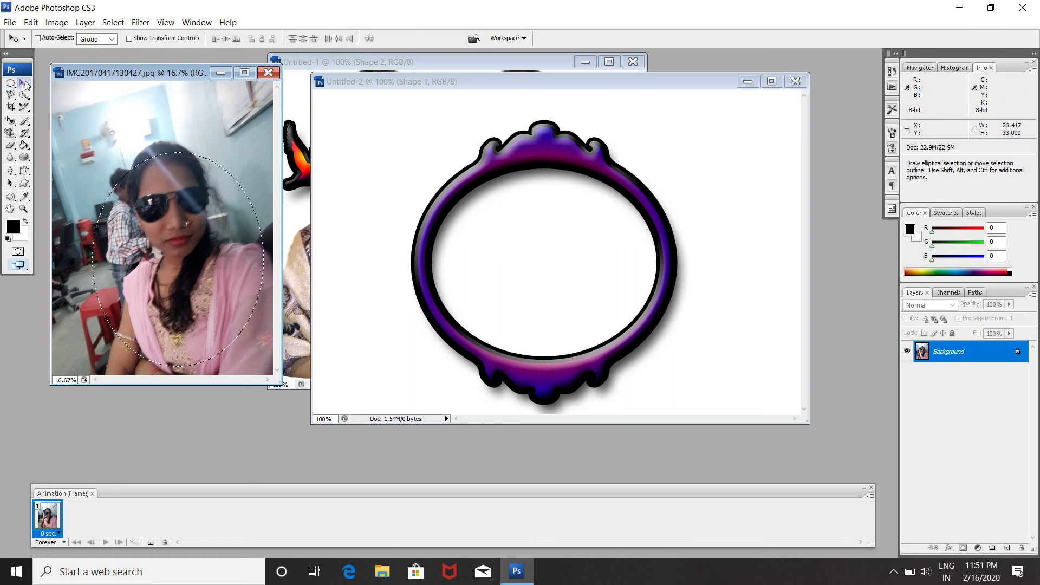
left_click_drag(194, 250, 587, 248)
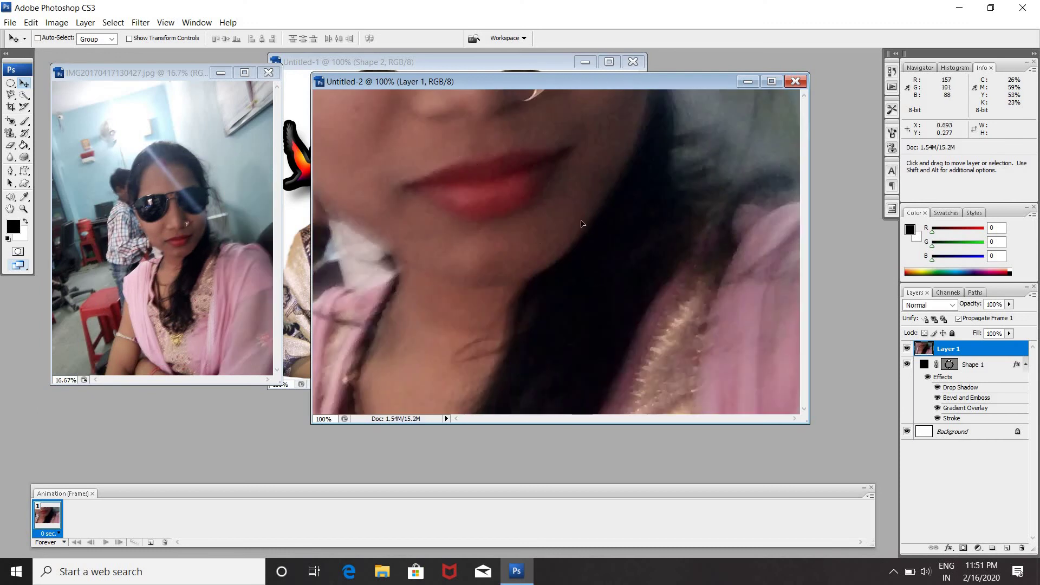
Free-transform Layer 1, moving and scaling the photo down over the frame opening.
mouse_move(428, 139)
left_mouse_down()
mouse_move(609, 256)
mouse_move(671, 343)
left_mouse_up()
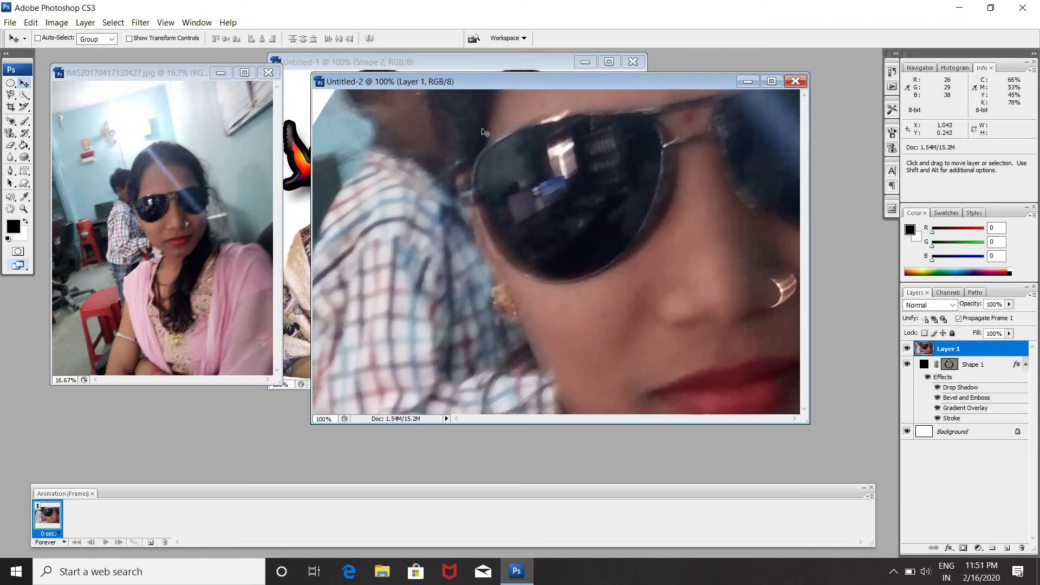
left_click_drag(522, 187, 564, 234)
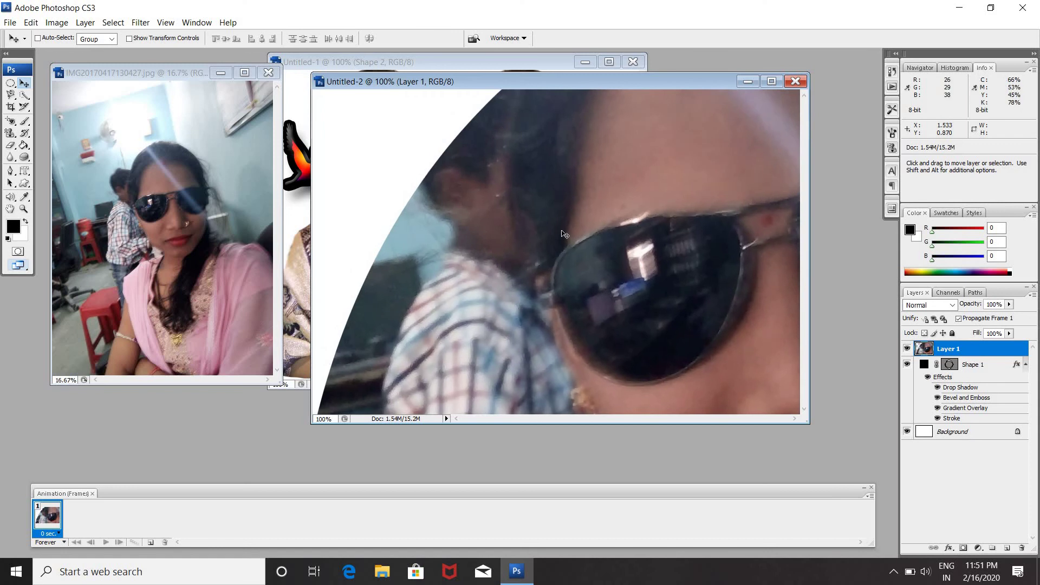
key("ctrl+t")
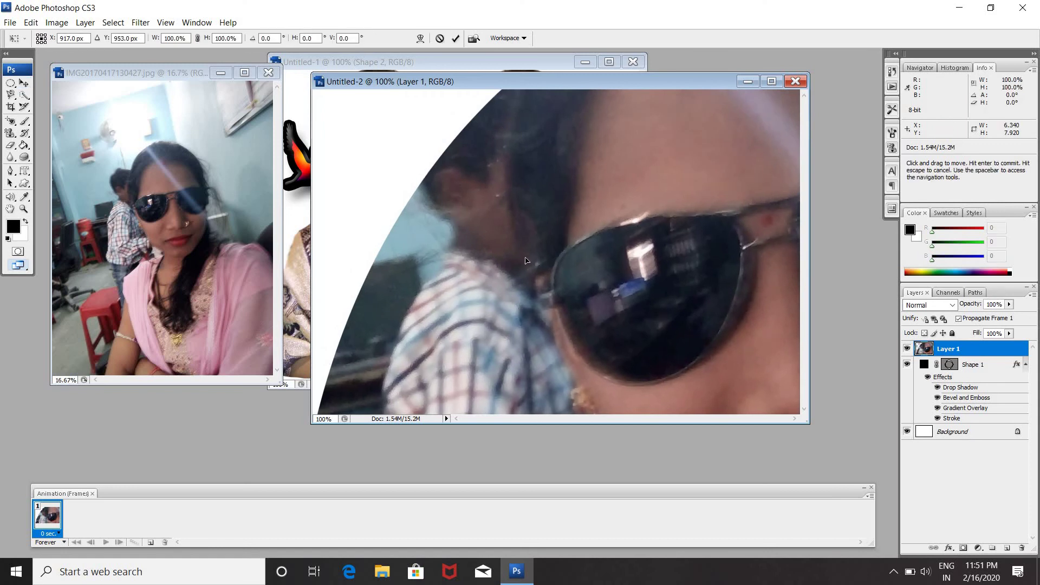
left_click_drag(525, 260, 467, 331)
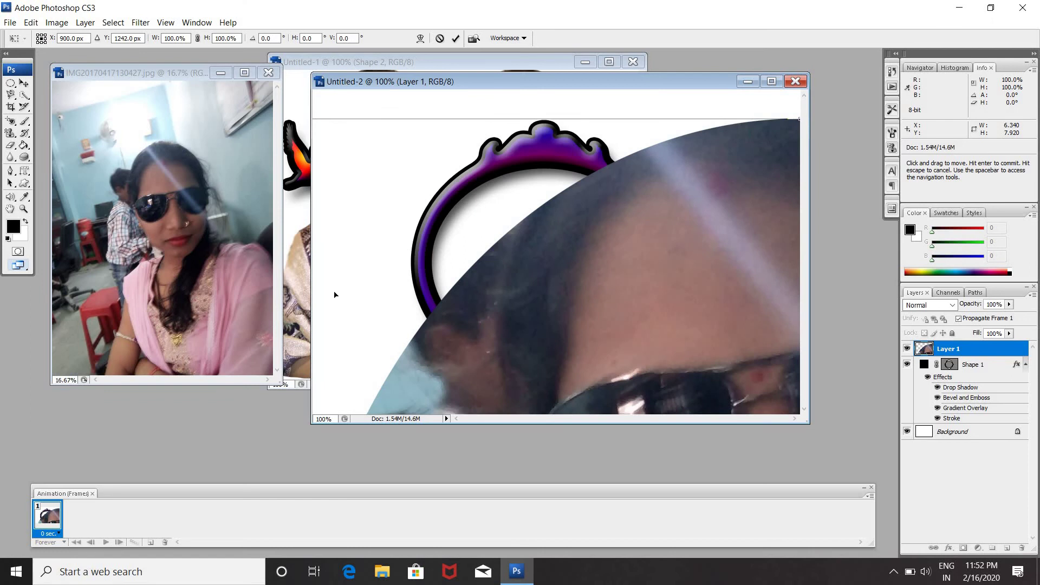
left_click_drag(334, 294, 424, 278)
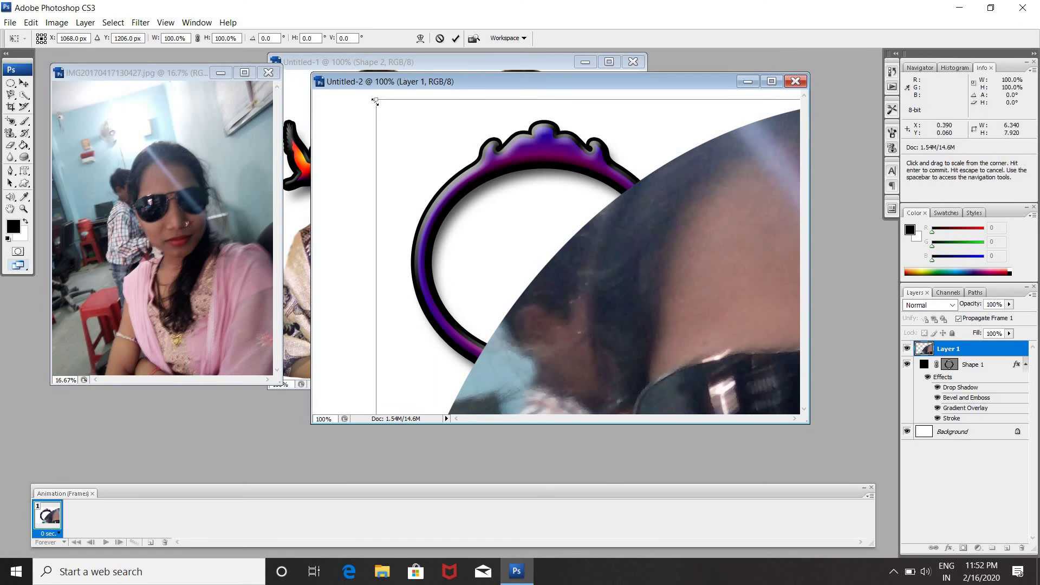
left_click_drag(375, 101, 543, 215)
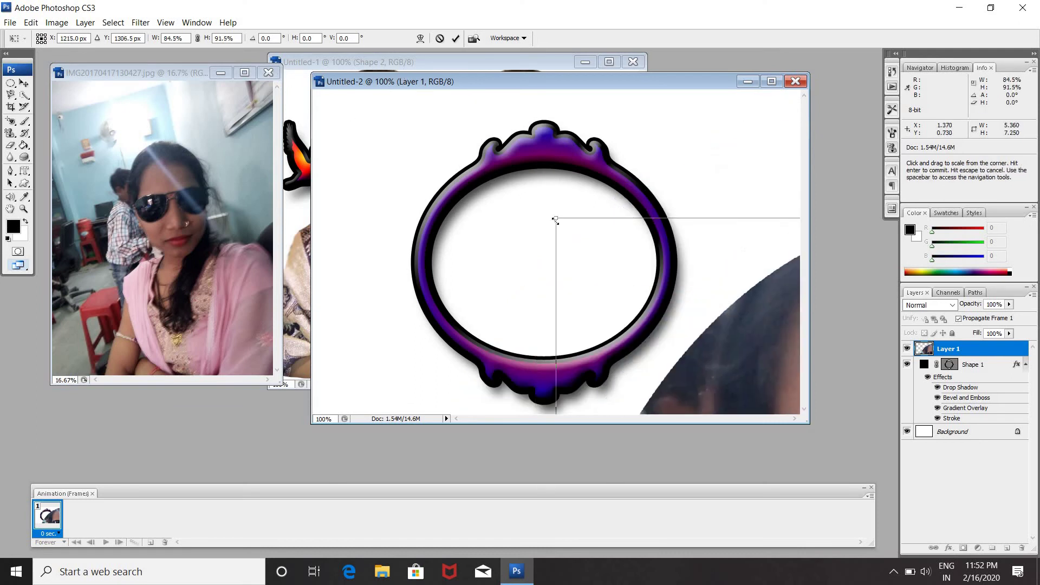
left_click_drag(541, 279, 443, 180)
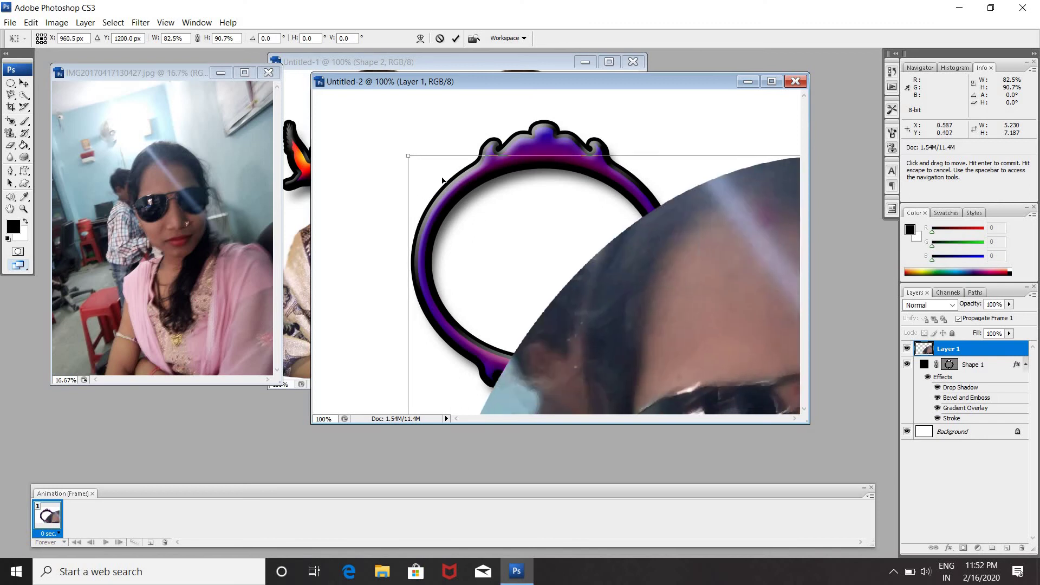
mouse_move(567, 233)
left_mouse_down()
mouse_move(468, 250)
mouse_move(435, 236)
left_mouse_up()
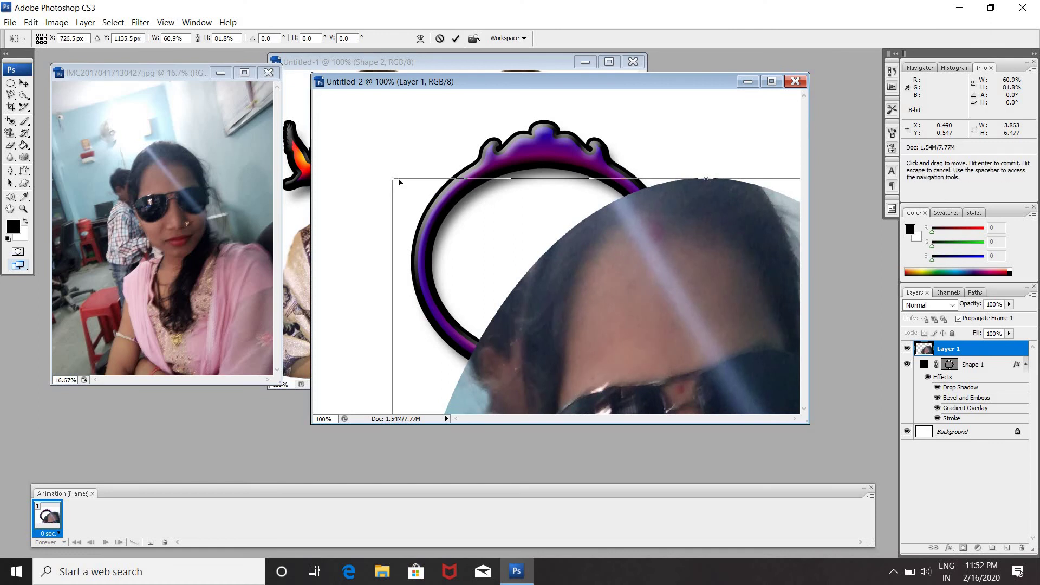
mouse_move(639, 285)
left_mouse_down()
mouse_move(533, 273)
mouse_move(514, 245)
left_mouse_up()
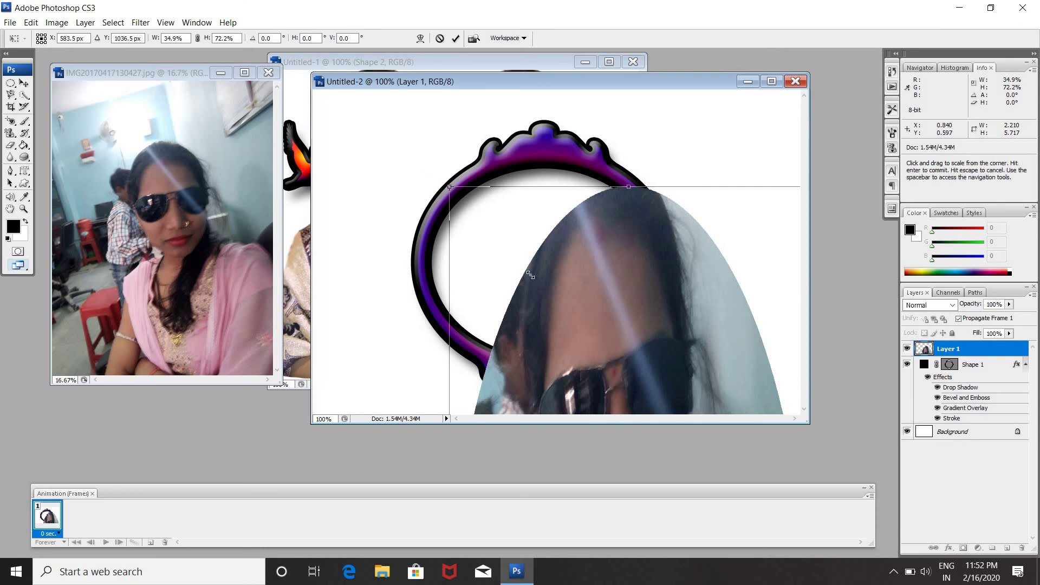
left_click_drag(530, 274, 546, 324)
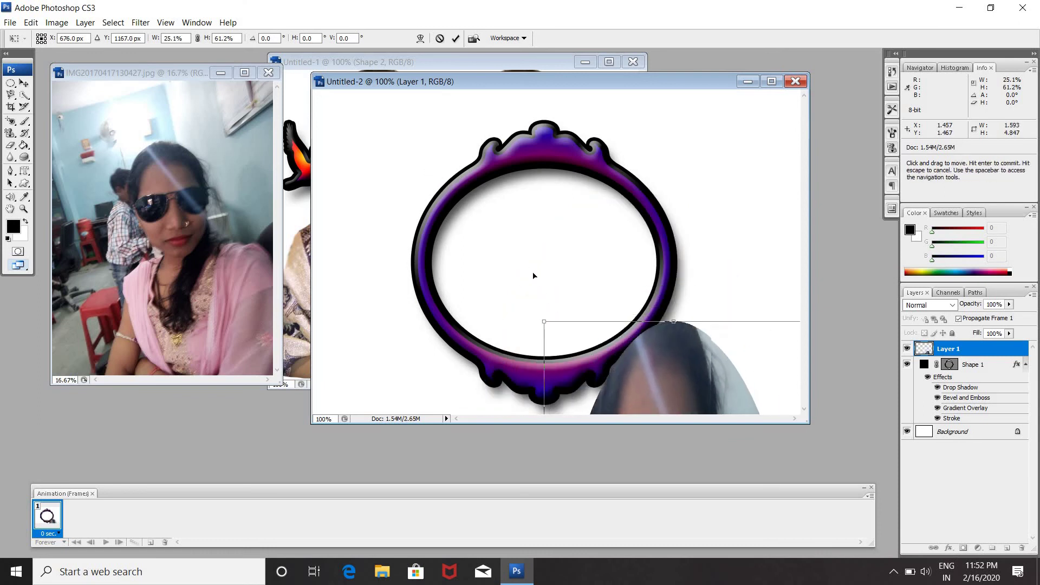
left_click_drag(533, 276, 417, 152)
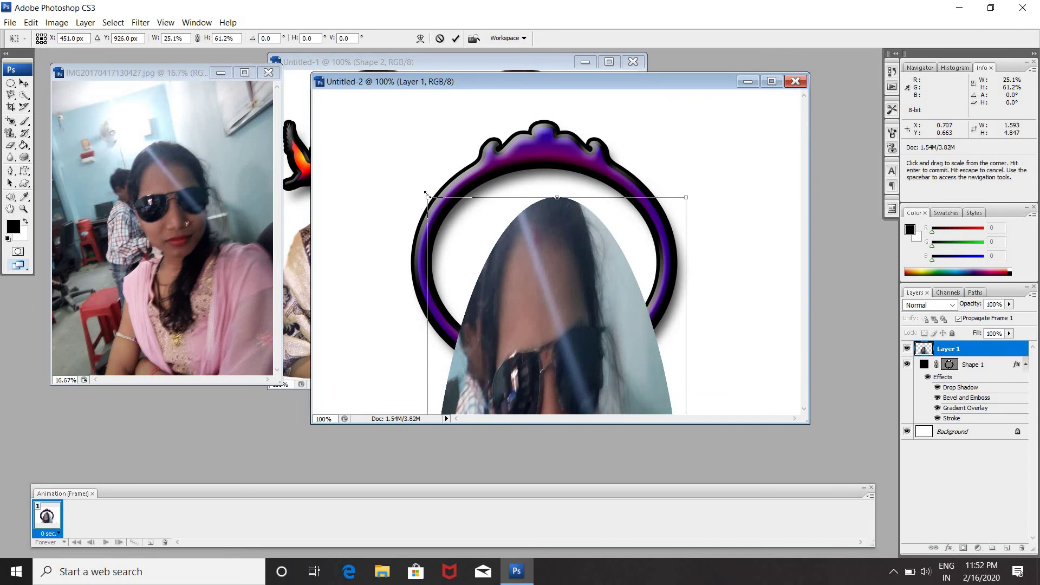
mouse_move(426, 233)
left_mouse_down()
mouse_move(476, 366)
mouse_move(490, 160)
mouse_move(441, 240)
left_mouse_up()
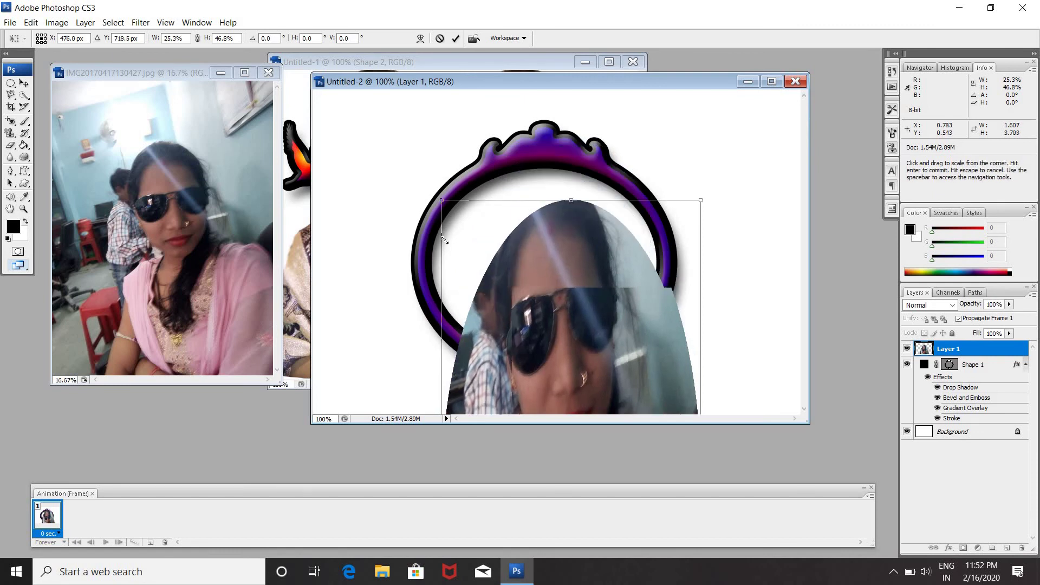
mouse_move(437, 303)
left_mouse_down()
mouse_move(441, 312)
mouse_move(464, 147)
left_mouse_up()
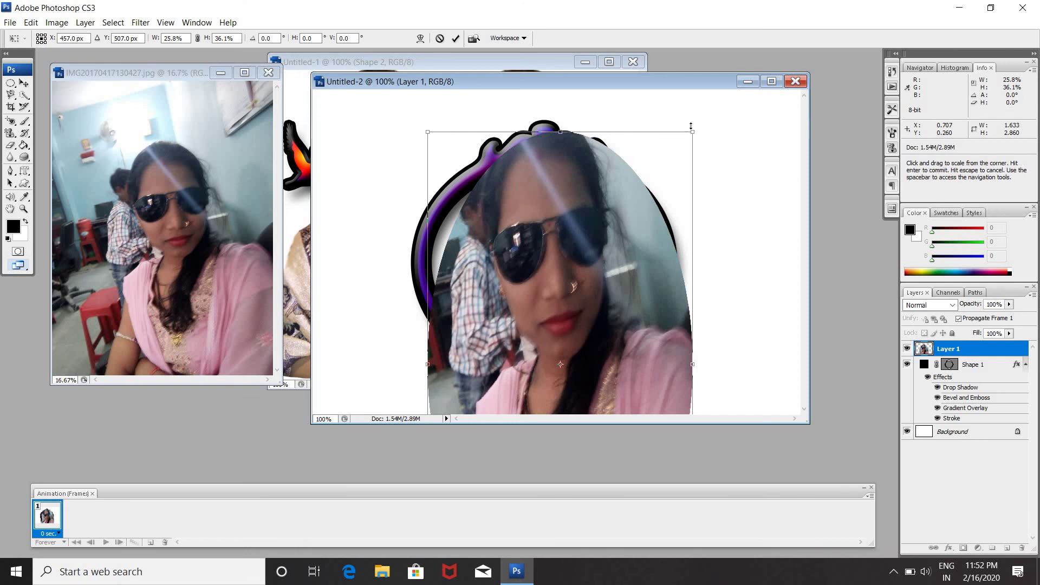
Rotate the photo about 15.2°, resize it to fit inside the frame, and commit.
left_click_drag(686, 130, 684, 137)
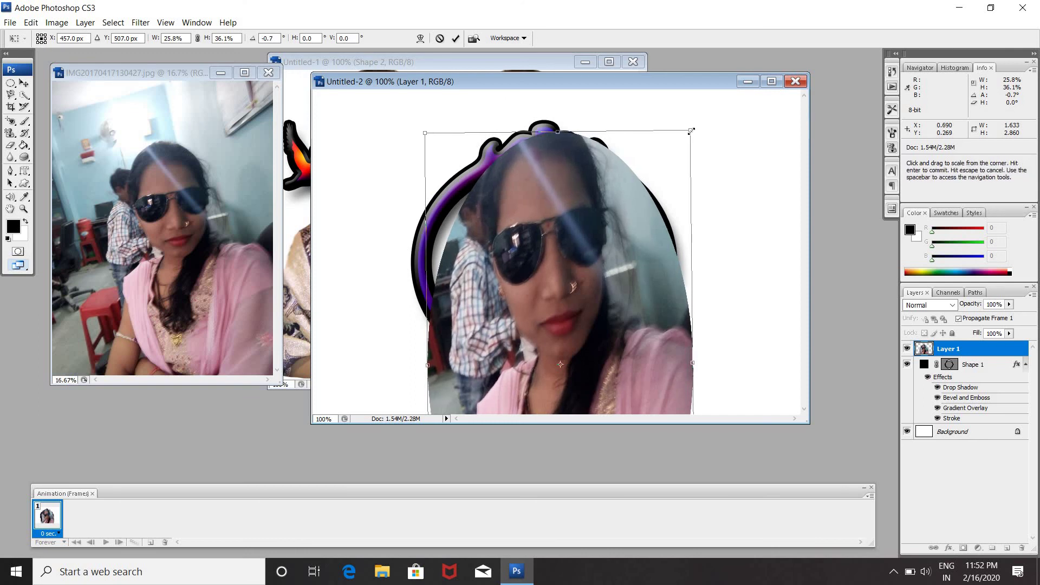
mouse_move(621, 215)
left_mouse_down()
mouse_move(579, 290)
mouse_move(628, 132)
left_mouse_up()
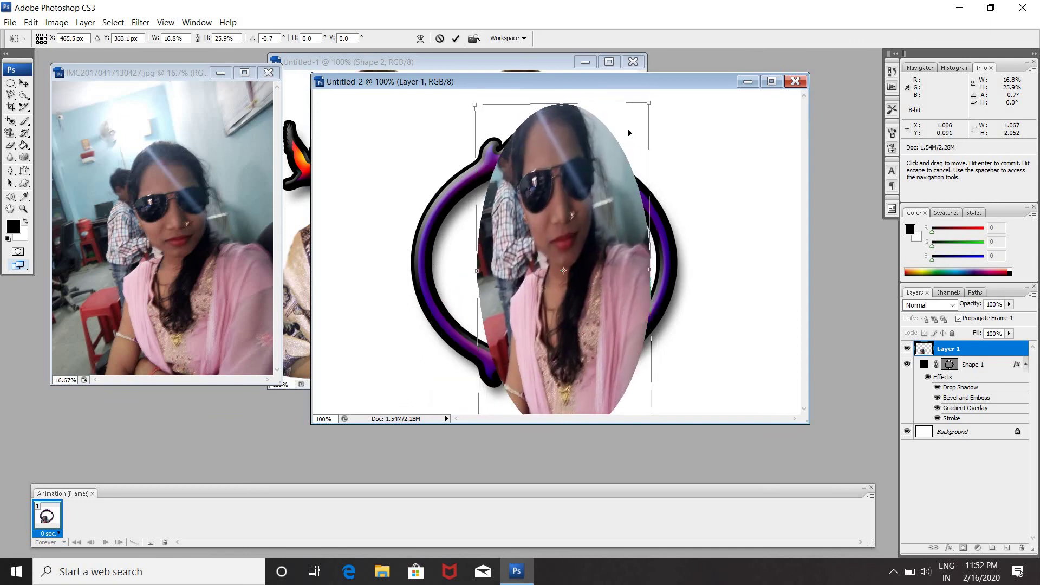
mouse_move(573, 121)
left_mouse_down()
mouse_move(564, 251)
mouse_move(549, 187)
left_mouse_up()
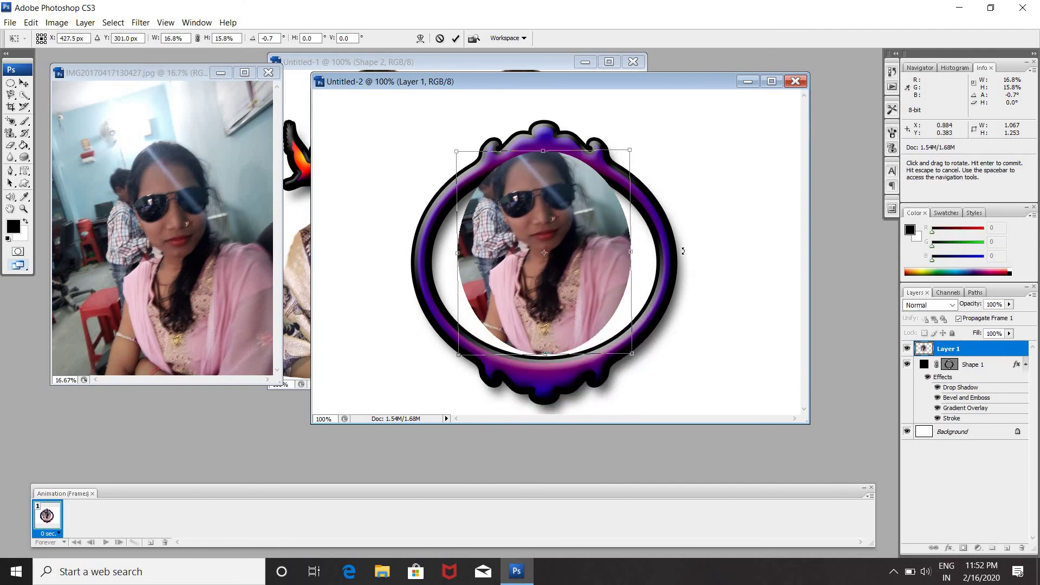
left_click_drag(682, 250, 685, 278)
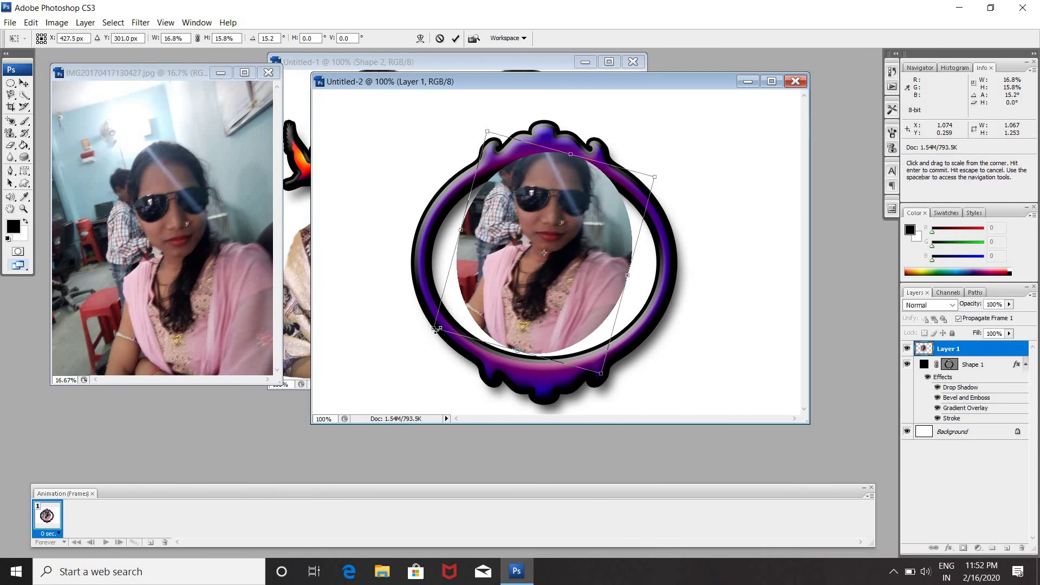
left_click_drag(431, 338, 422, 346)
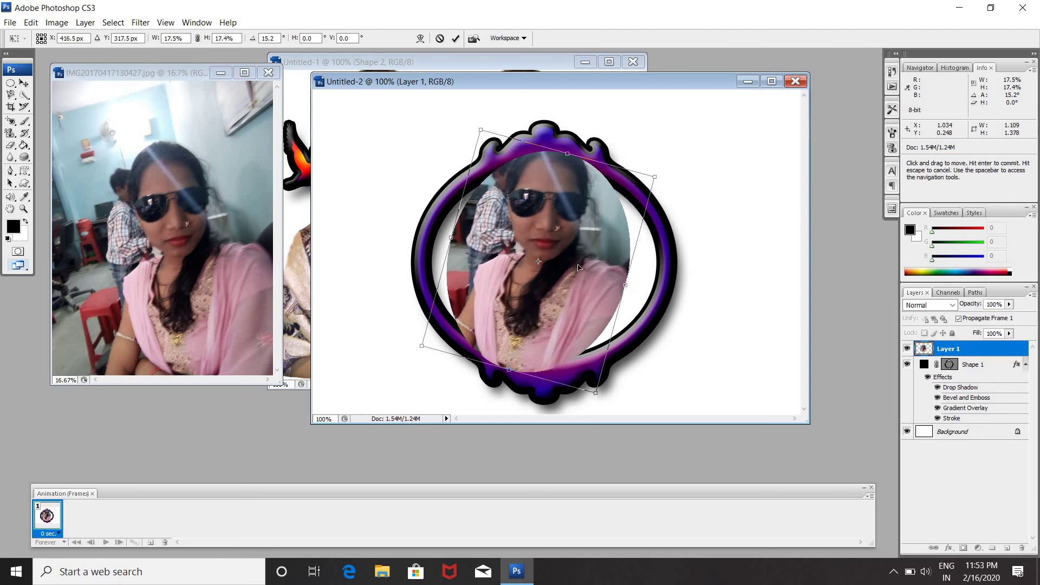
left_click_drag(625, 283, 656, 295)
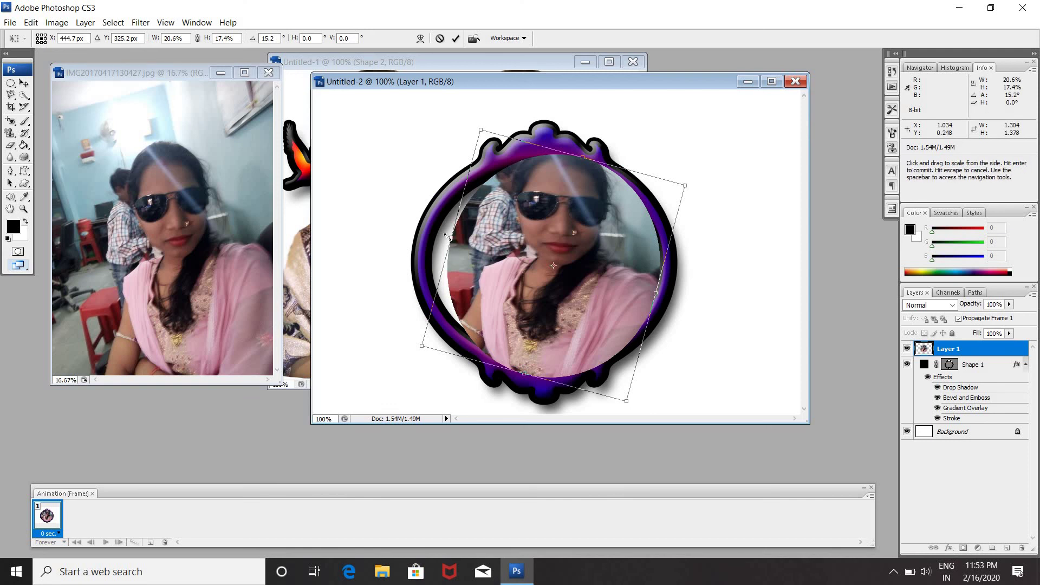
left_click_drag(447, 236, 433, 236)
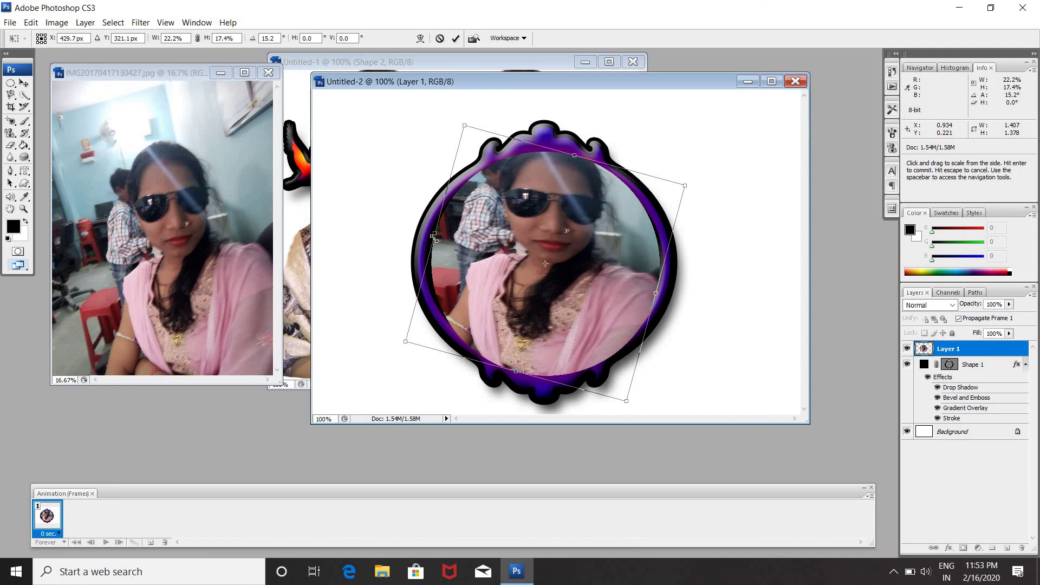
key("Return")
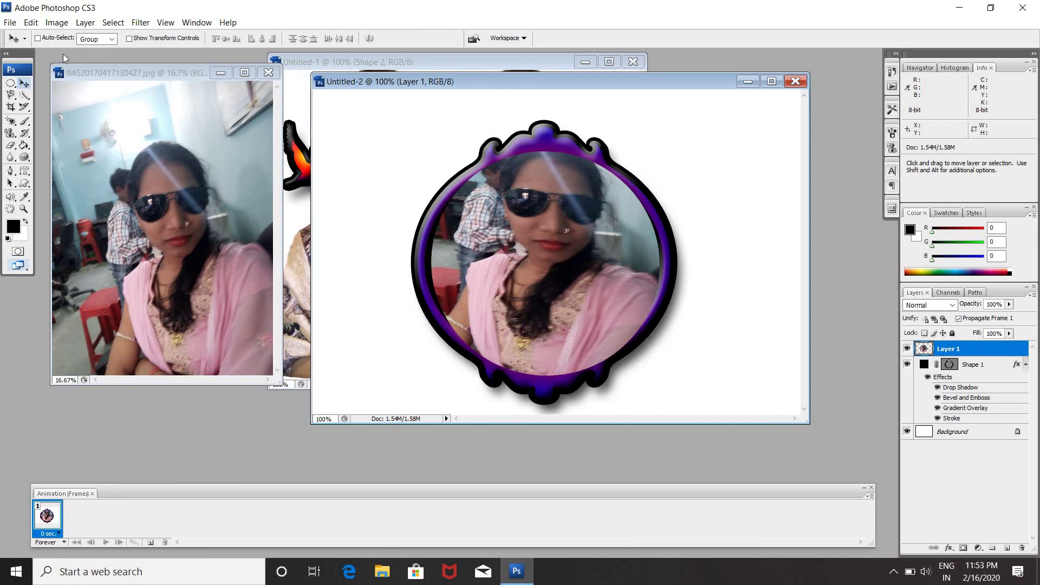
Send Layer 1 backward beneath the Shape 1 frame layer.
left_click(89, 22)
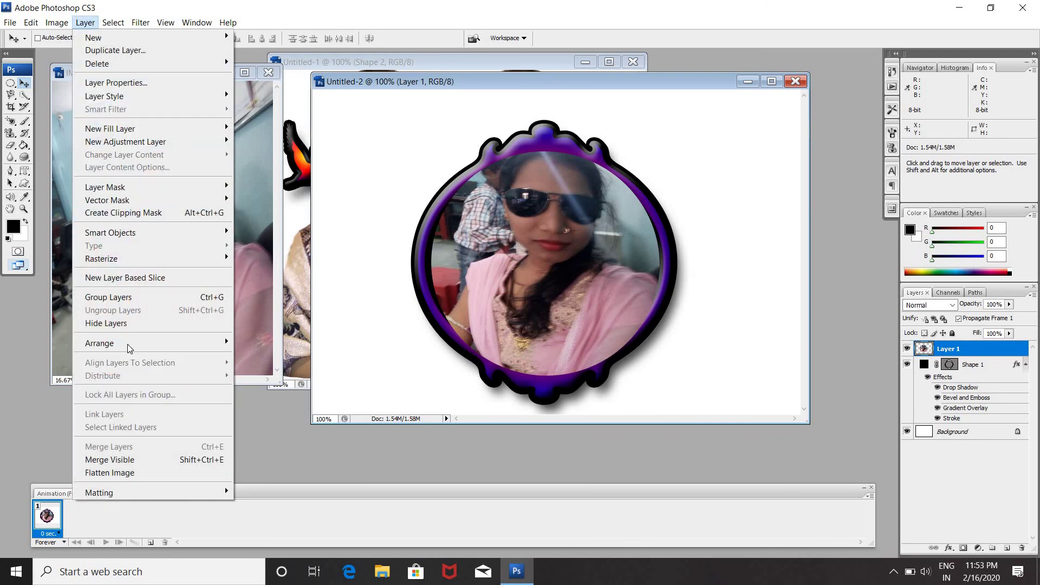
mouse_move(122, 343)
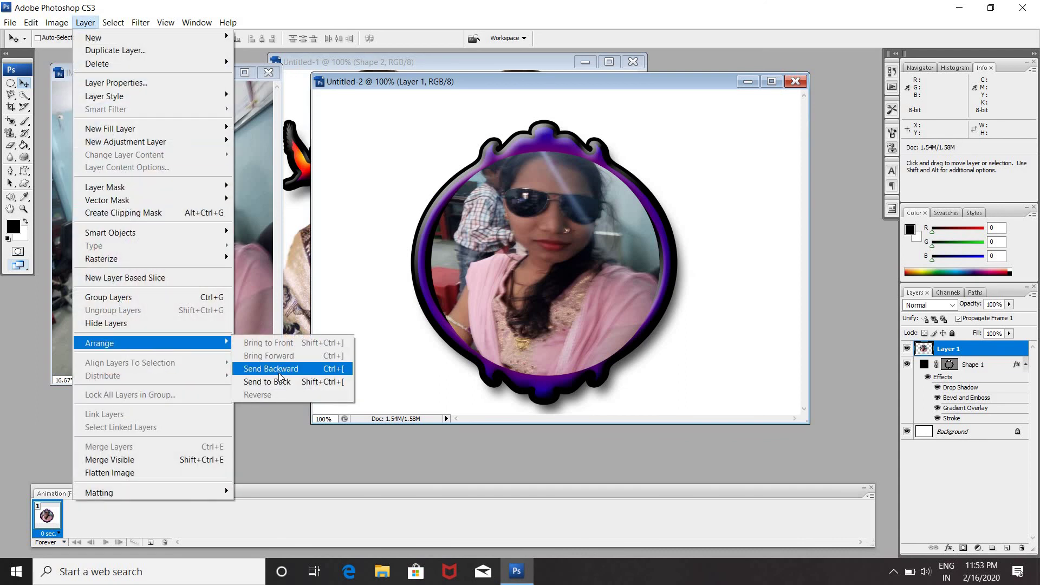
left_click(270, 368)
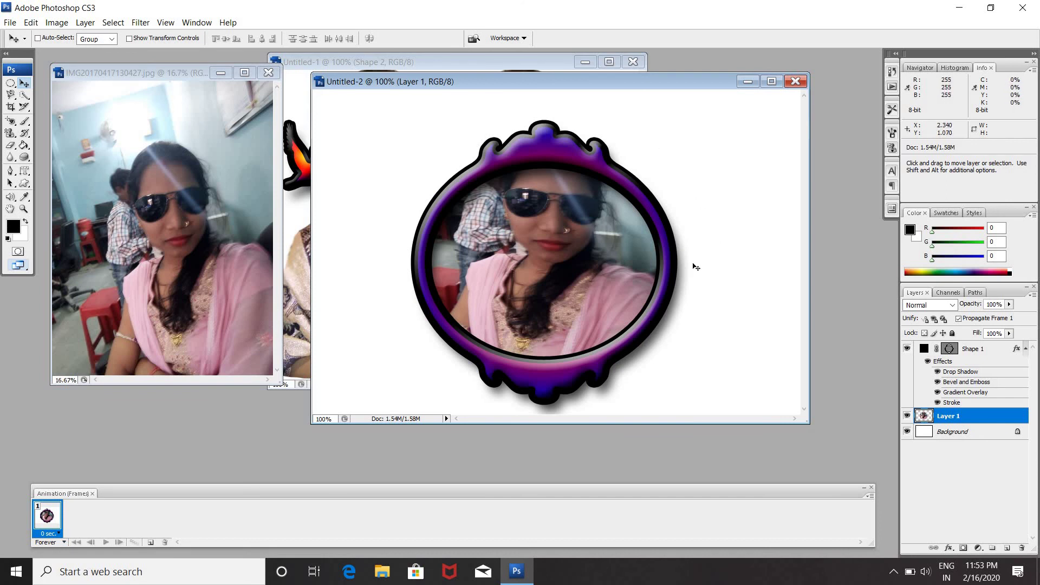
left_click(8, 109)
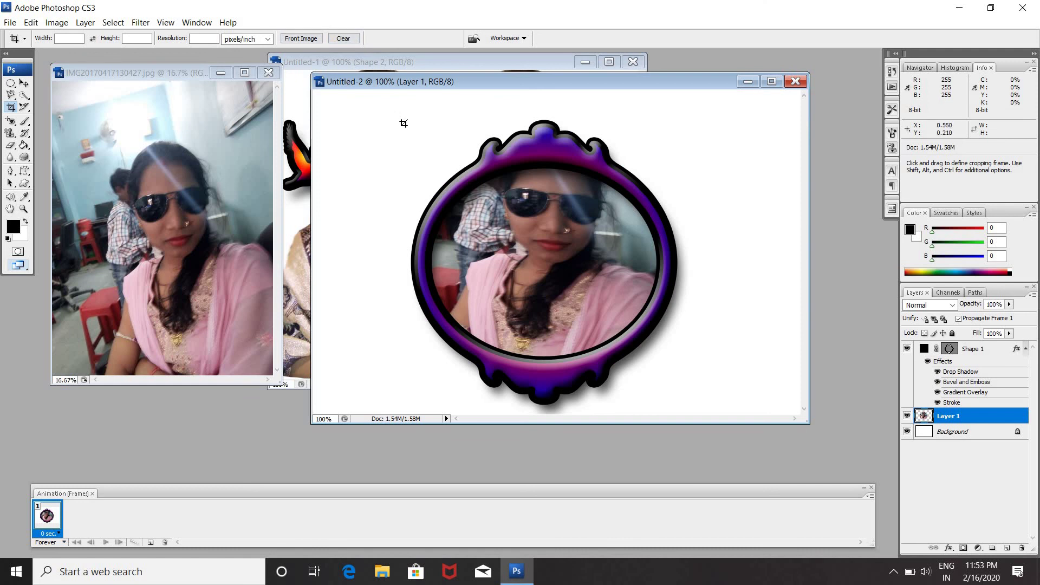
Crop Untitled-2 tightly around the purple frame, shrinking it to 780.0K.
mouse_move(403, 123)
left_mouse_down()
mouse_move(630, 249)
mouse_move(683, 400)
left_mouse_up()
key("Return")
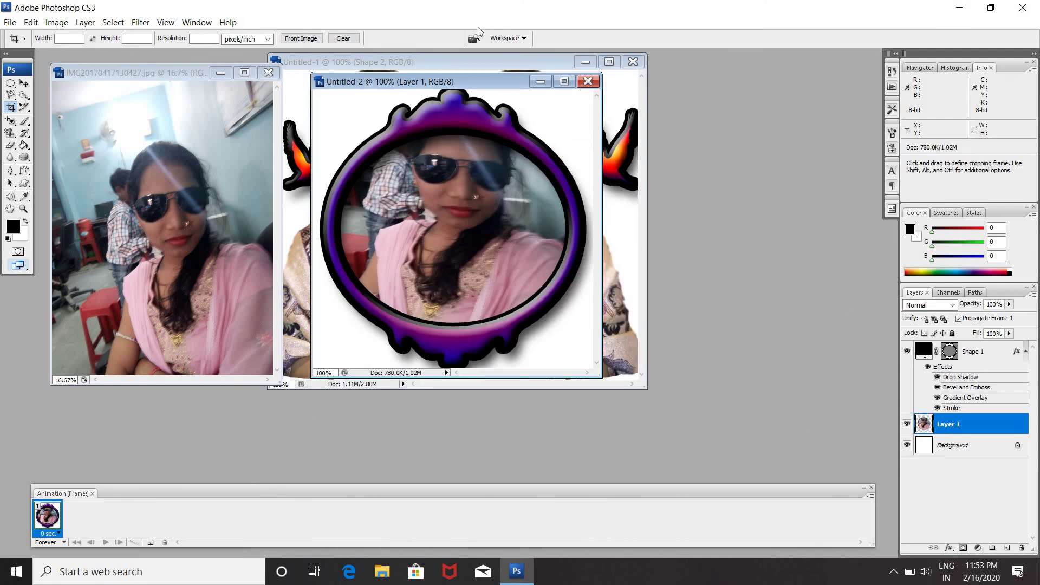
mouse_move(476, 83)
left_mouse_down()
mouse_move(786, 30)
mouse_move(791, 88)
left_mouse_up()
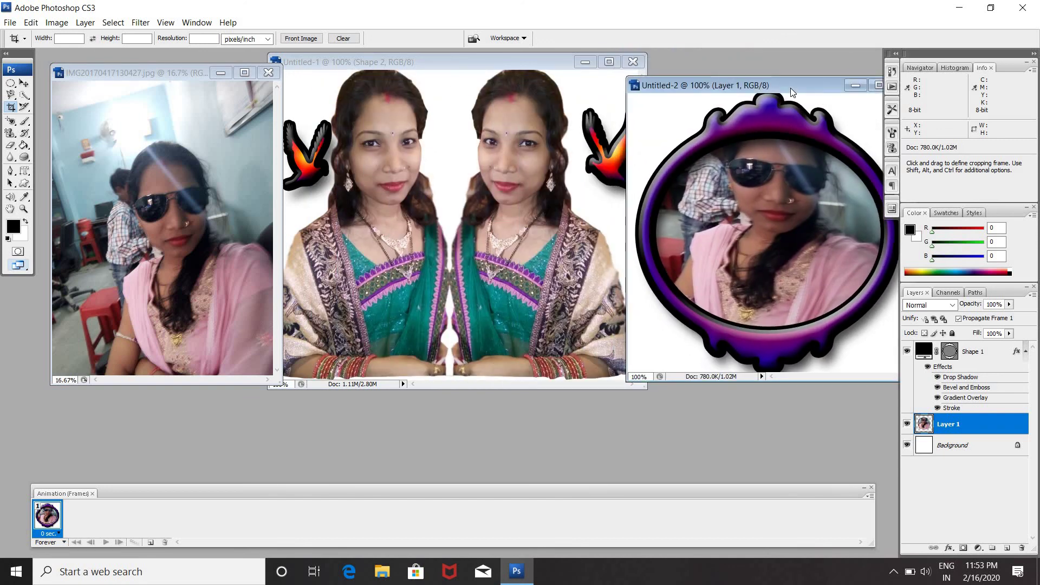